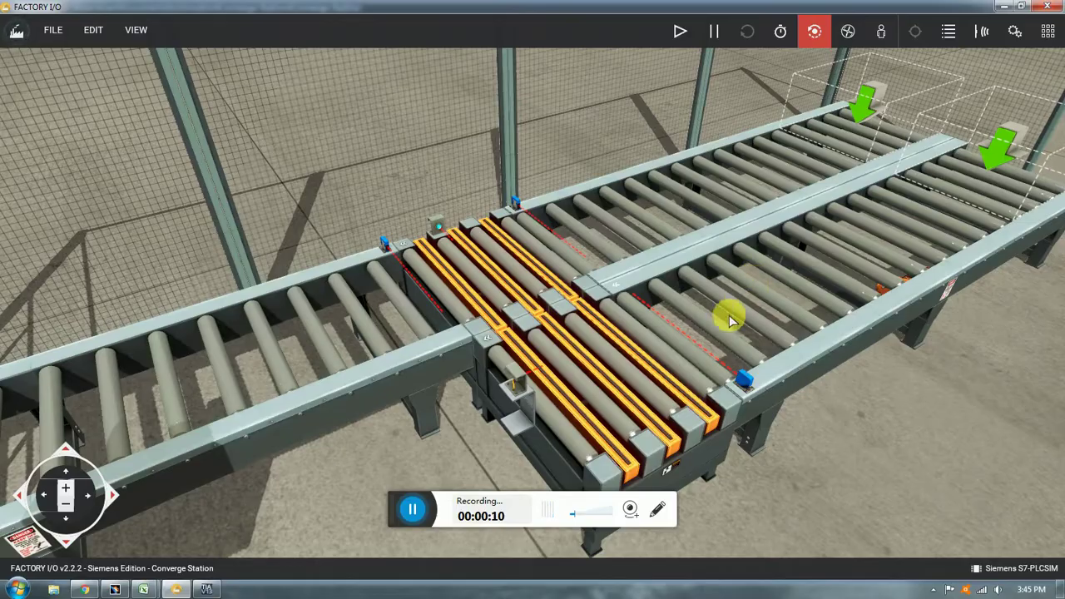
# - Examine the Converge Station layout, from the two emitter conveyors across the chain transfers to the exit conveyor and its remover
pyautogui.moveTo(709, 332); pyautogui.dragTo(629, 274, button='right')
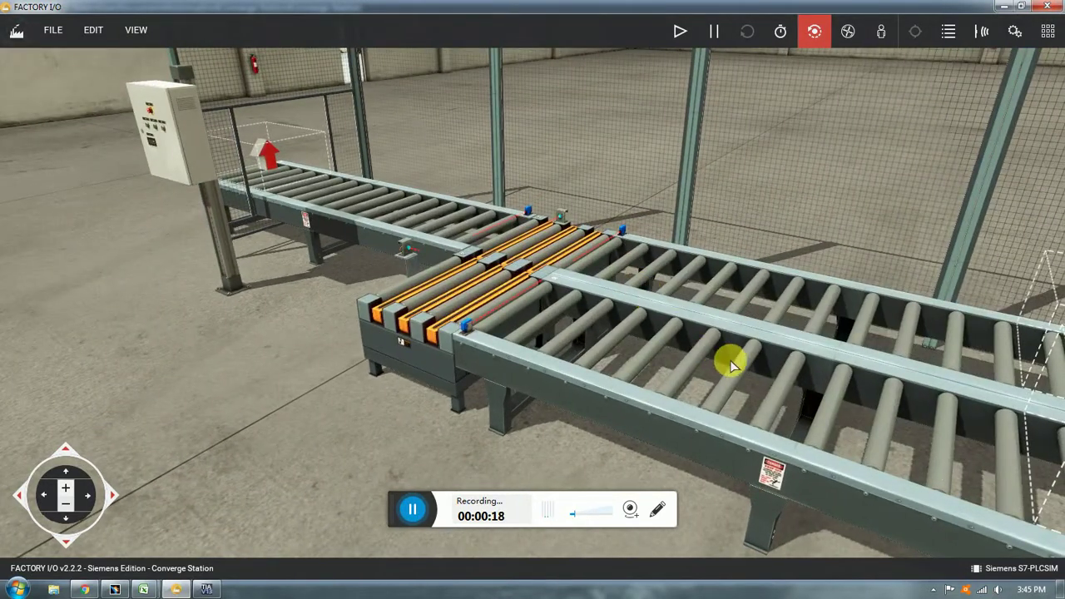
pyautogui.moveTo(729, 361); pyautogui.dragTo(602, 289, button='right')
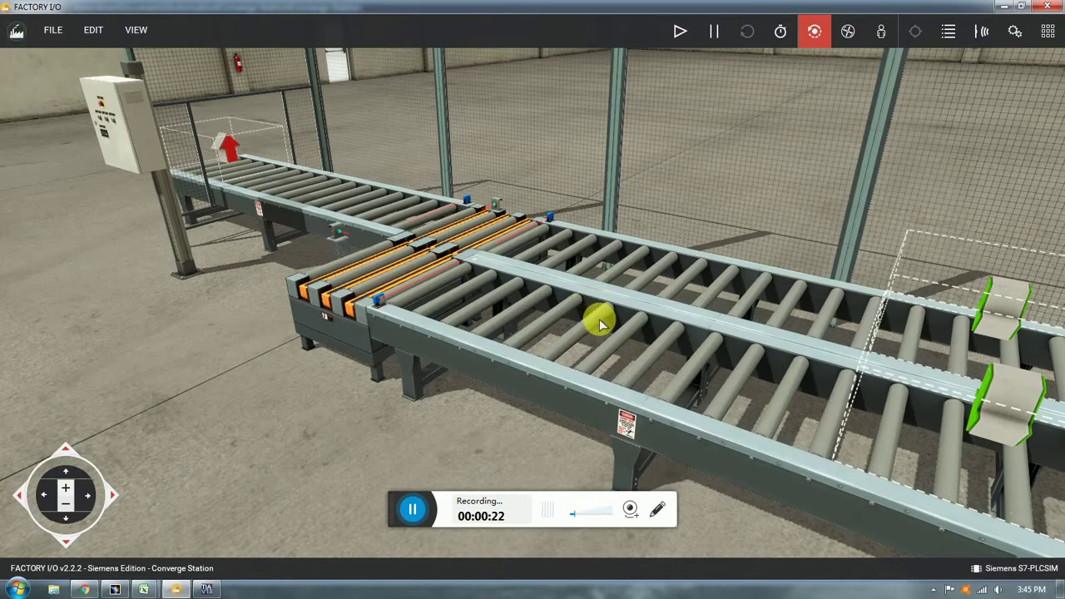
pyautogui.moveTo(535, 302); pyautogui.dragTo(506, 302, button='right')
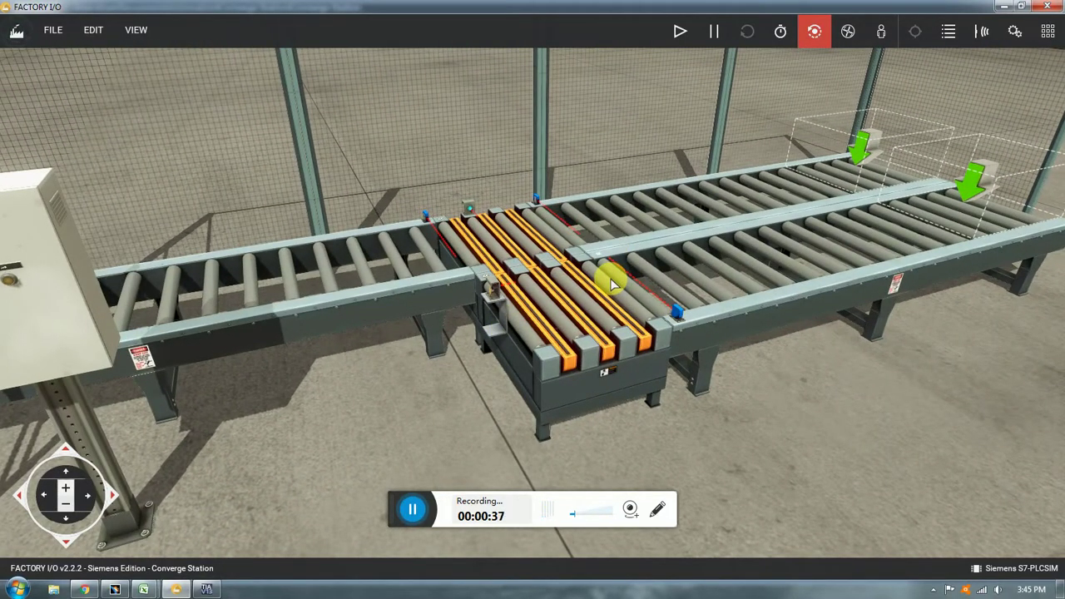
pyautogui.moveTo(612, 284); pyautogui.dragTo(648, 269, button='right')
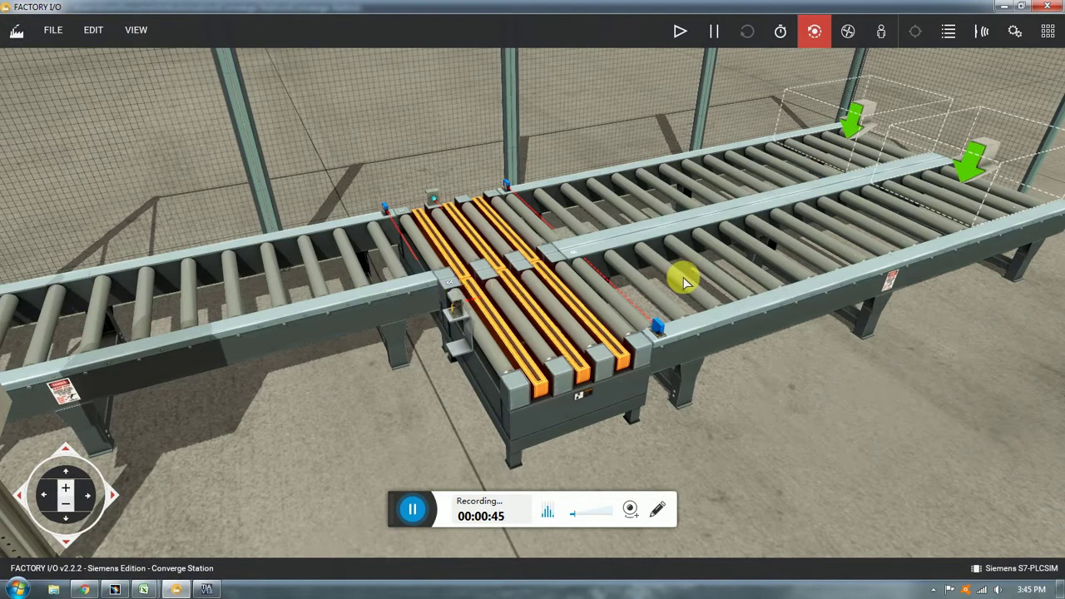
pyautogui.moveTo(978, 205); pyautogui.dragTo(566, 338, button='middle')
pyautogui.scroll(-3, 530, 324)
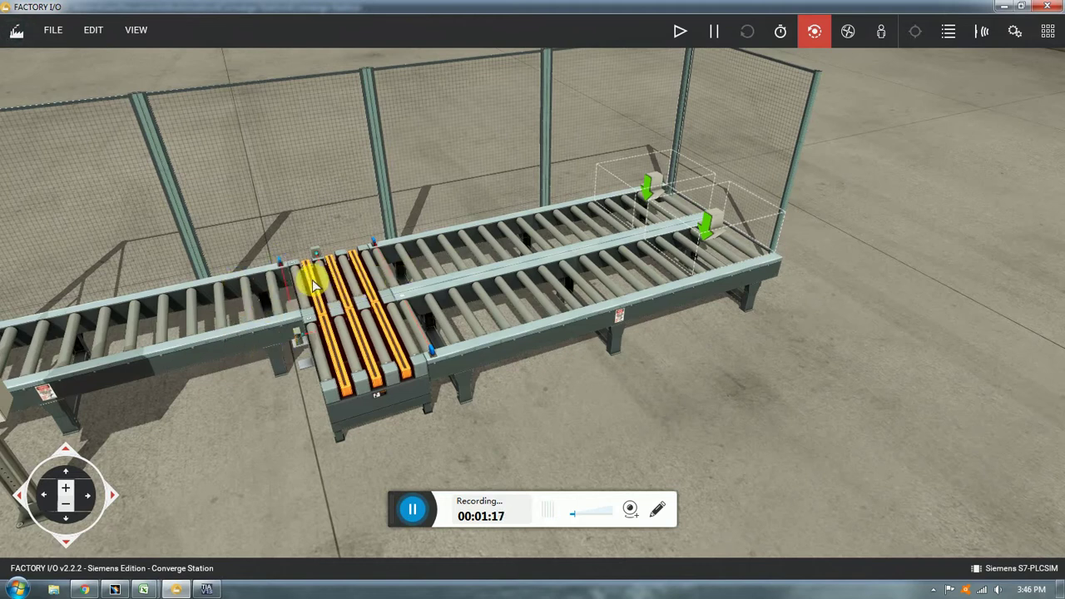
pyautogui.moveTo(52, 381); pyautogui.dragTo(475, 326, button='right')
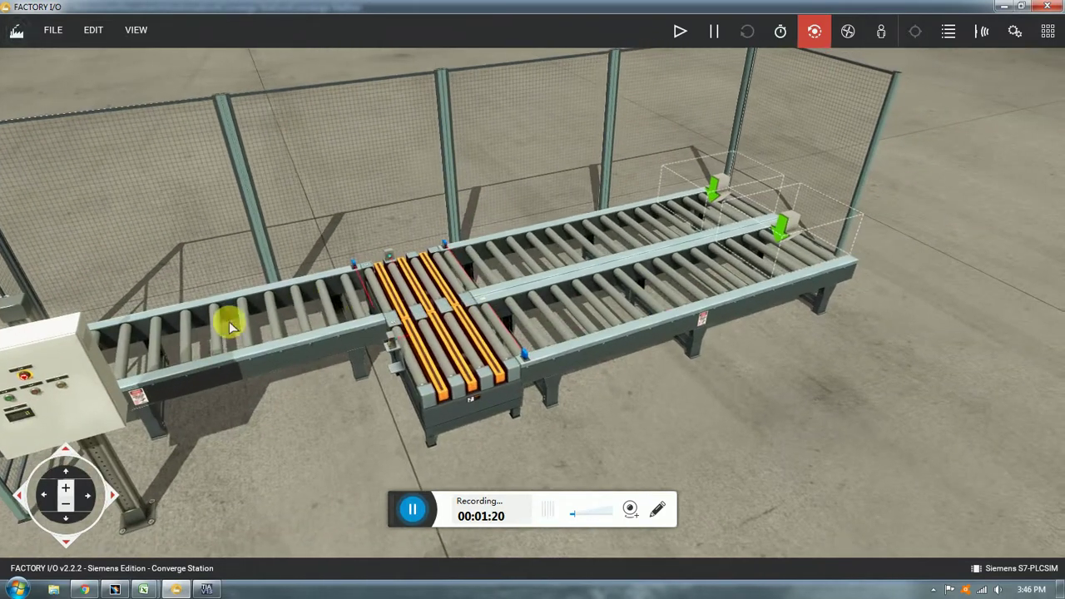
pyautogui.moveTo(93, 366); pyautogui.dragTo(514, 305, button='middle')
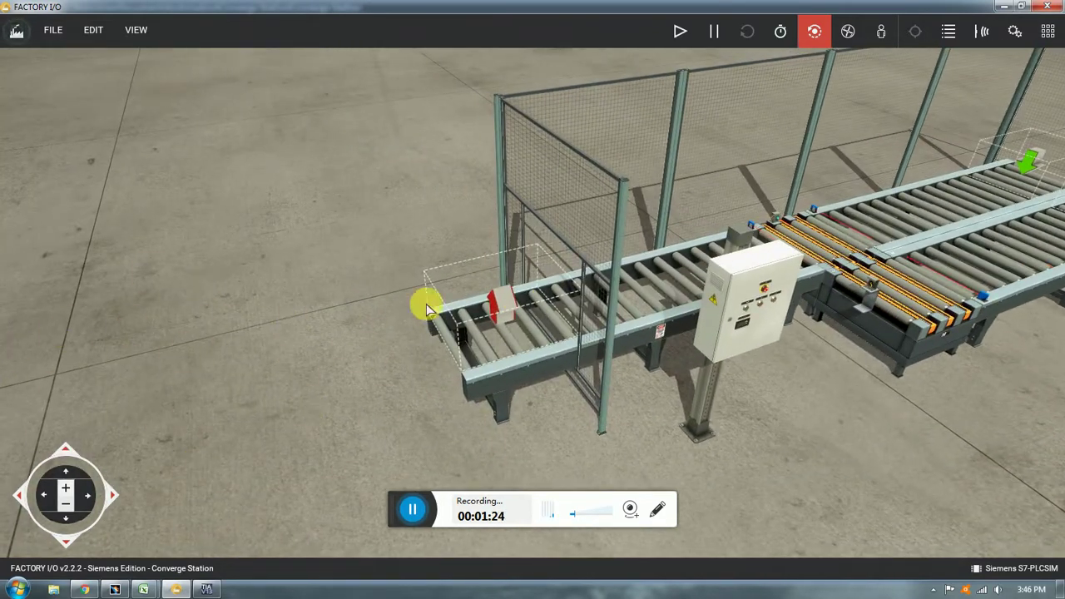
pyautogui.moveTo(753, 210); pyautogui.dragTo(337, 242, button='right')
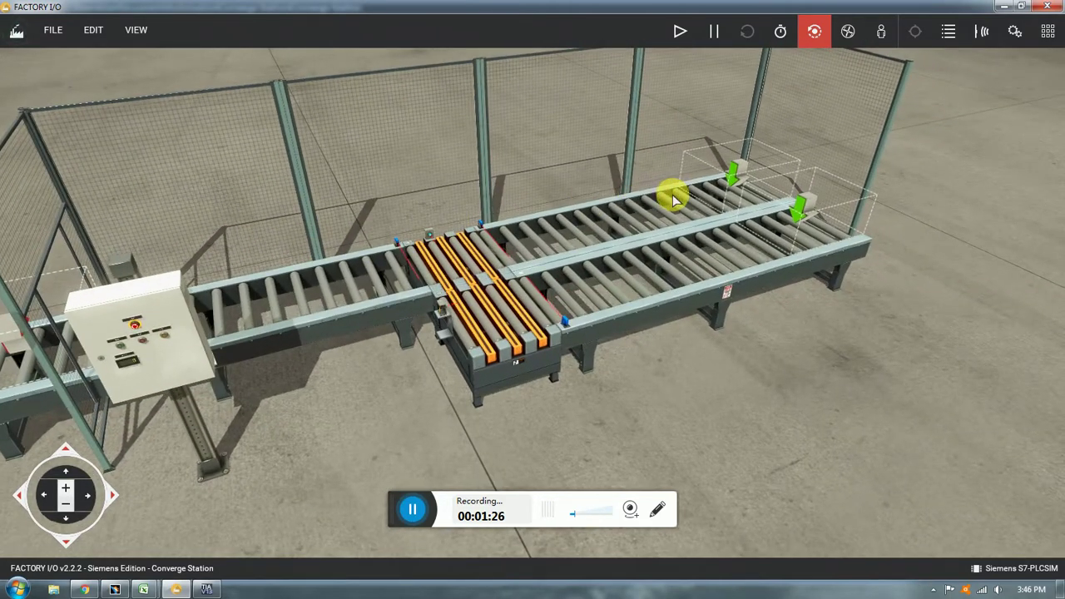
pyautogui.moveTo(673, 200); pyautogui.dragTo(621, 291, button='middle')
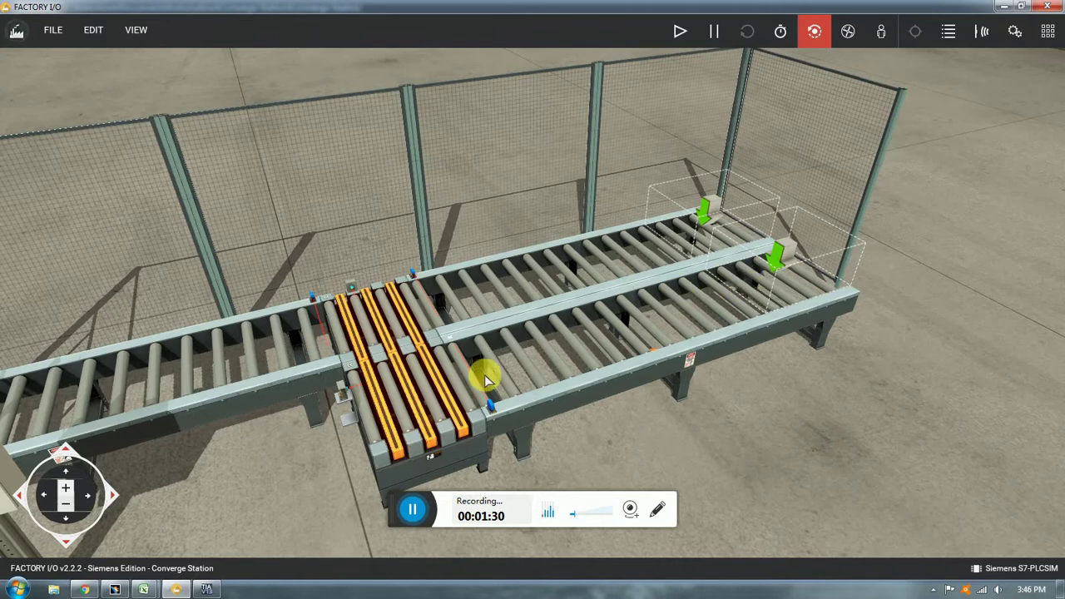
# - Inspect the two chain transfers, the surrounding sensors and the control box from several angles
pyautogui.moveTo(647, 273); pyautogui.dragTo(721, 263, button='right')
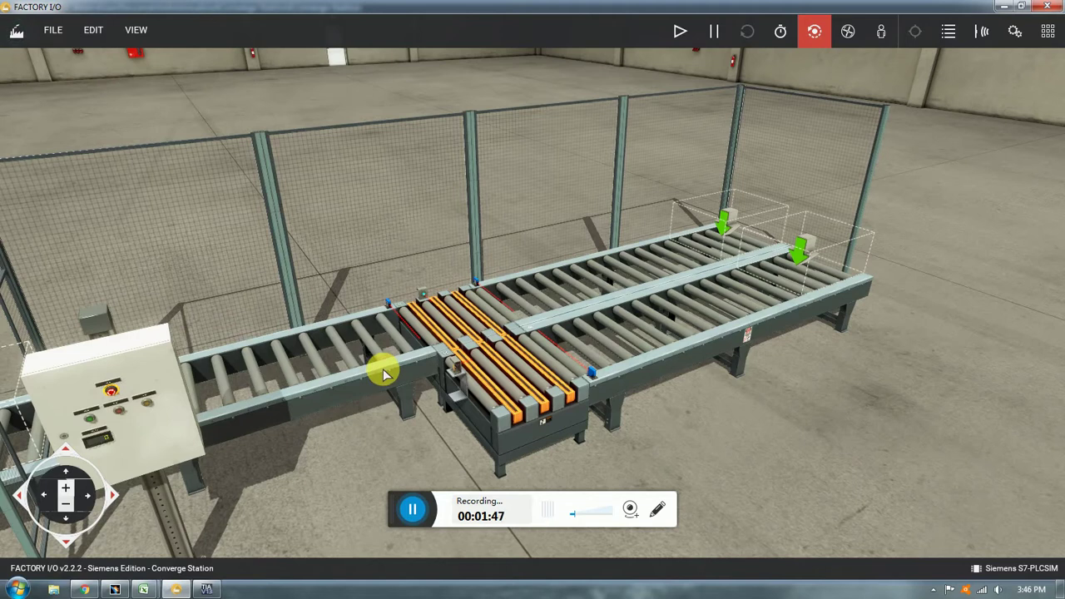
pyautogui.moveTo(647, 411); pyautogui.dragTo(625, 368, button='middle')
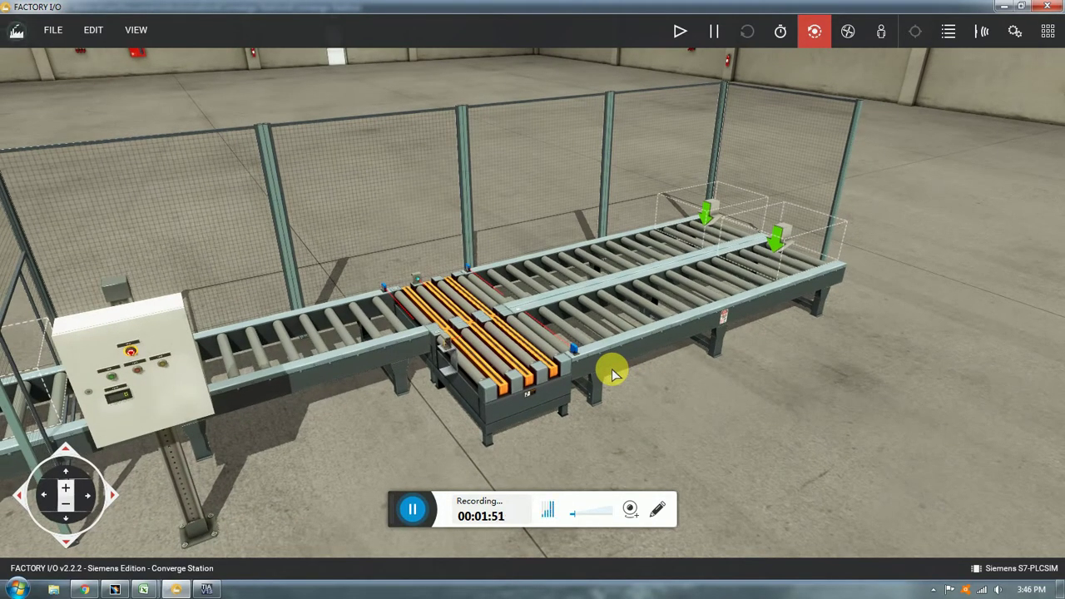
pyautogui.moveTo(577, 347); pyautogui.dragTo(691, 349, button='right')
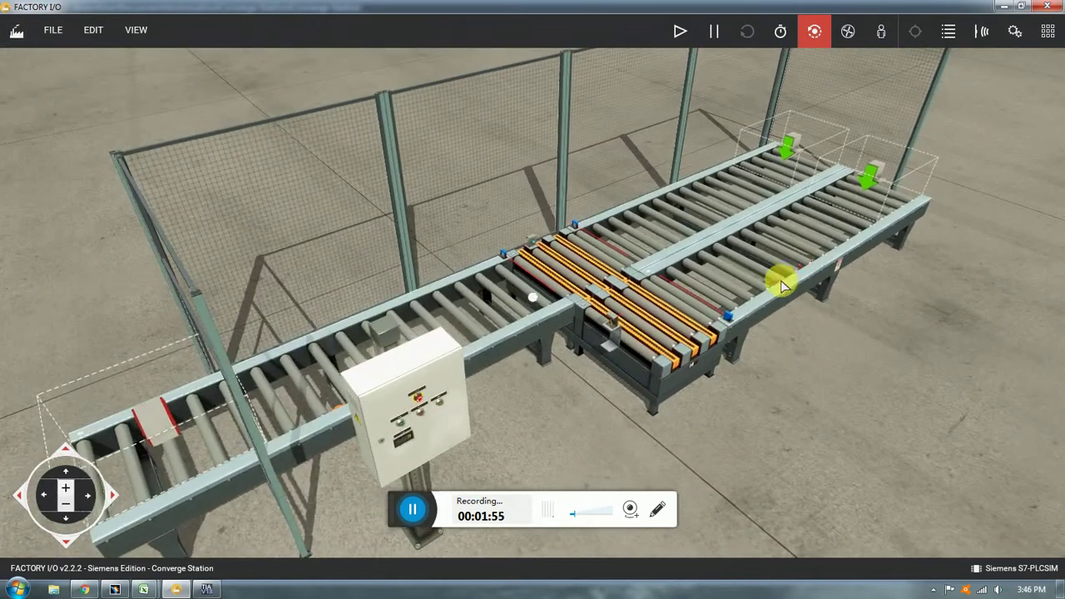
pyautogui.moveTo(780, 281); pyautogui.dragTo(623, 303, button='middle')
pyautogui.scroll(3, 511, 308)
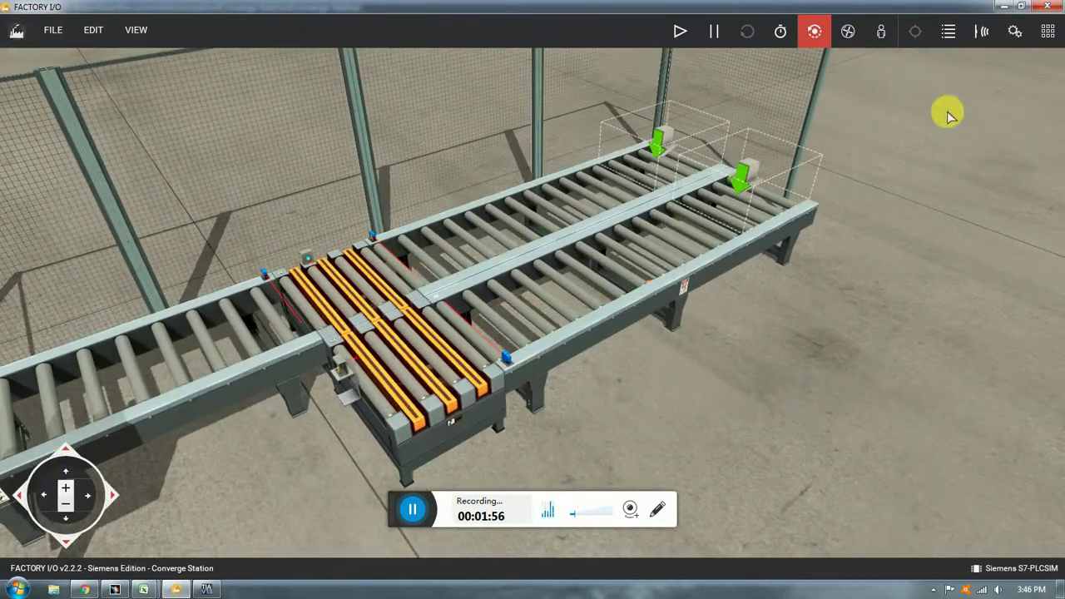
pyautogui.moveTo(662, 296); pyautogui.dragTo(813, 165, button='middle')
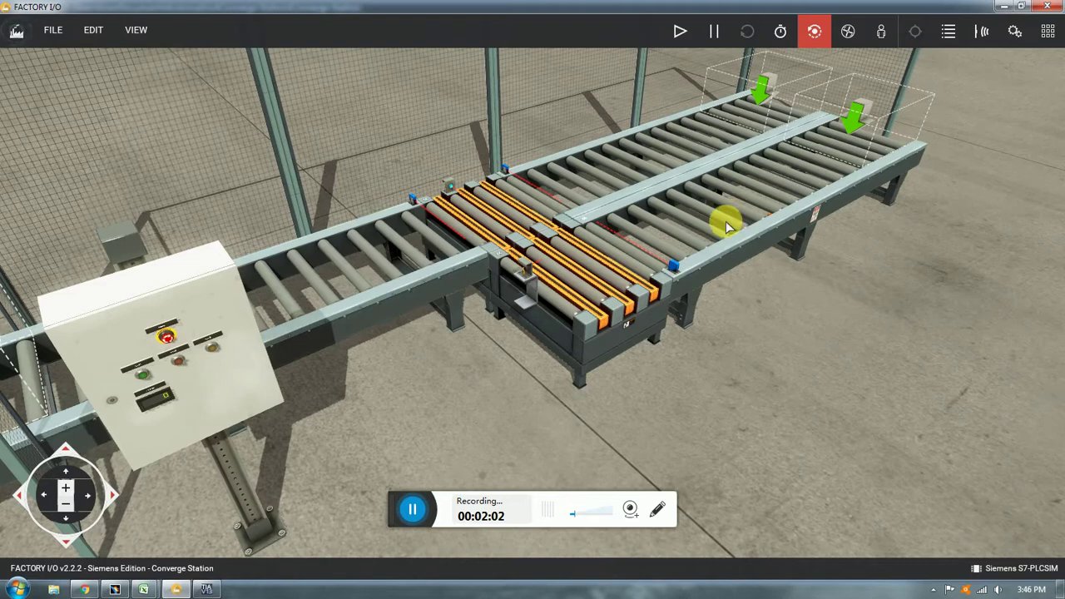
pyautogui.moveTo(507, 283); pyautogui.dragTo(688, 256, button='middle')
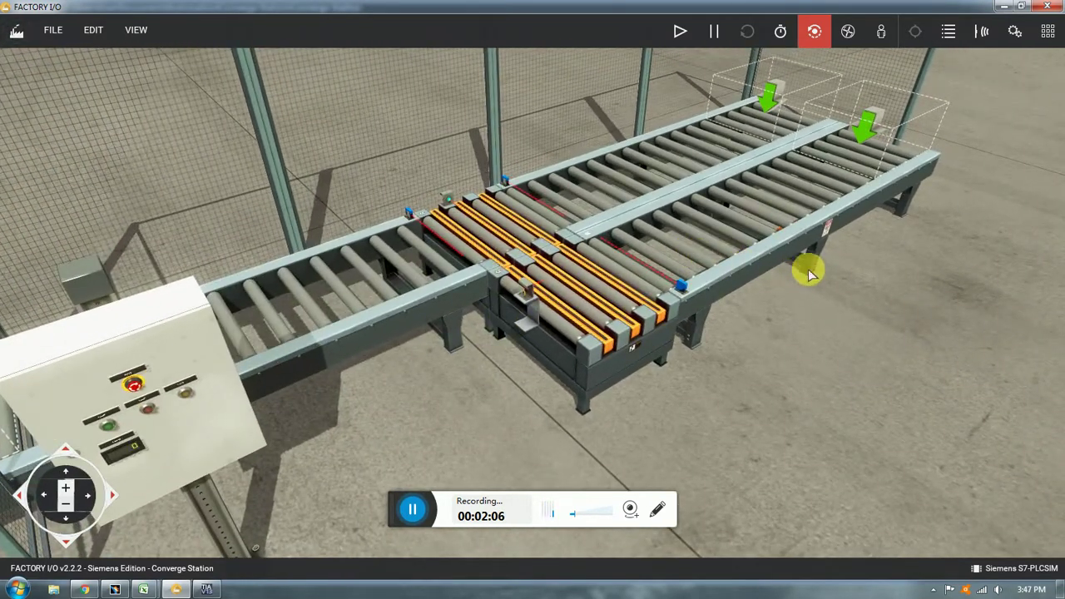
pyautogui.moveTo(678, 219); pyautogui.dragTo(632, 305, button='middle')
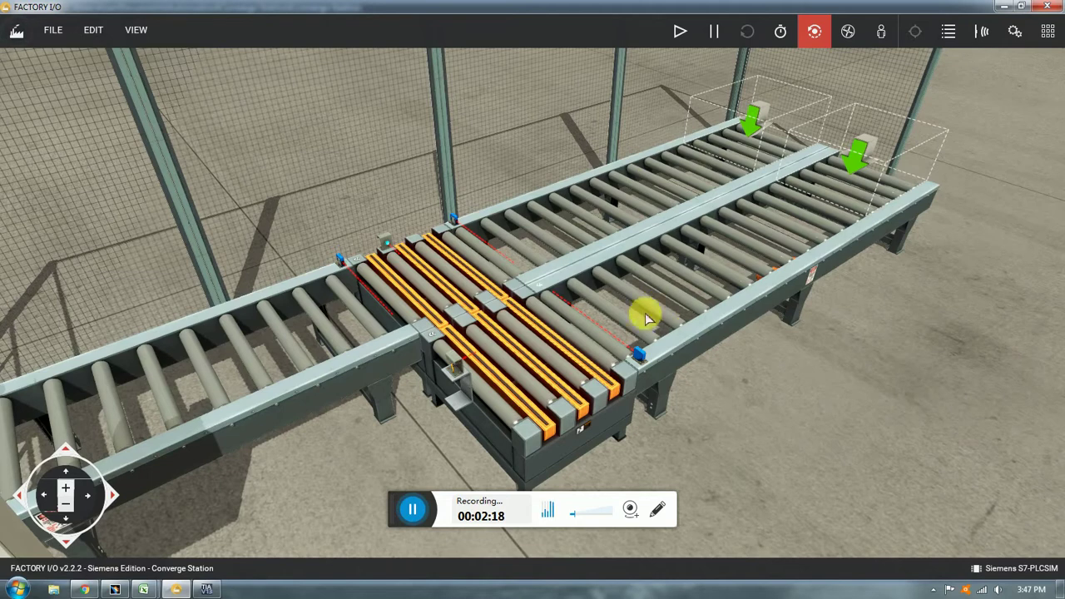
pyautogui.moveTo(633, 306); pyautogui.dragTo(694, 238, button='right')
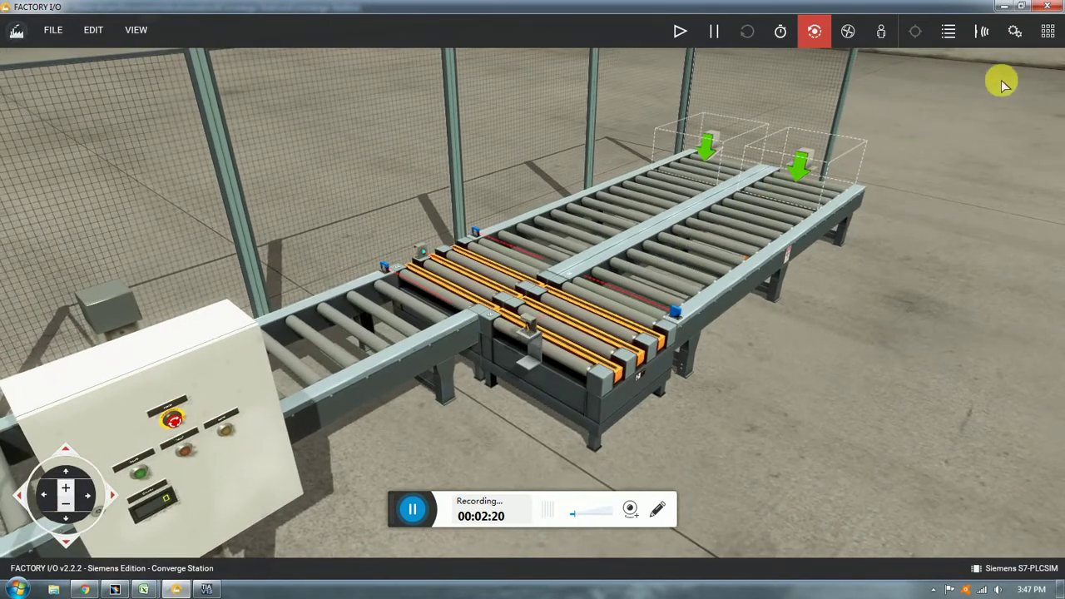
# - Display the actuator tags in the scene and read the labels on the chain transfers and feeding conveyors up close
pyautogui.click(1015, 31)
pyautogui.scroll(3, 671, 302)
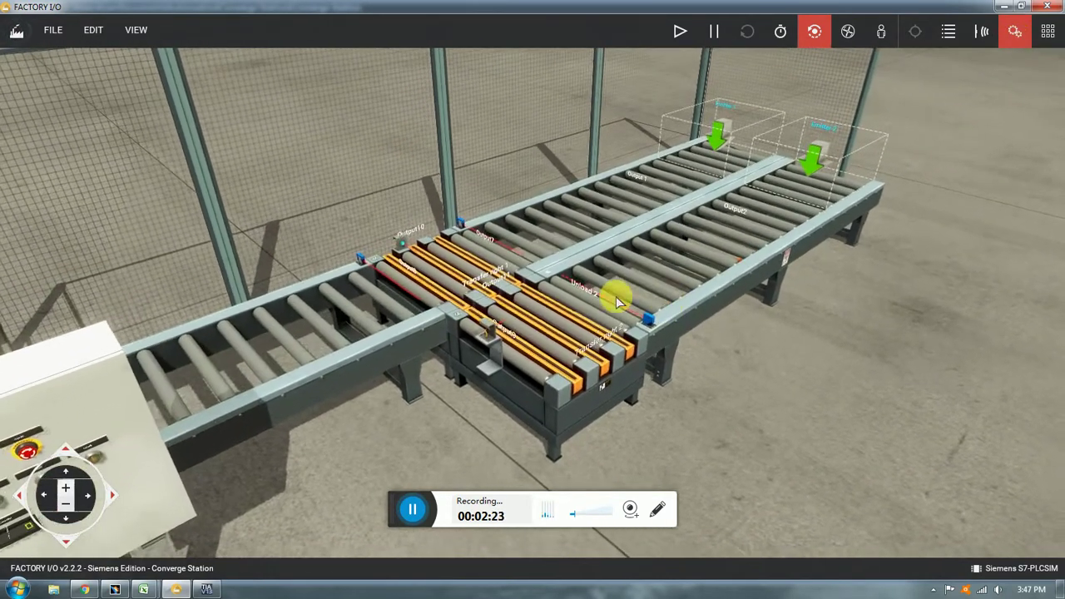
pyautogui.scroll(2, 469, 285)
pyautogui.scroll(2, 468, 286)
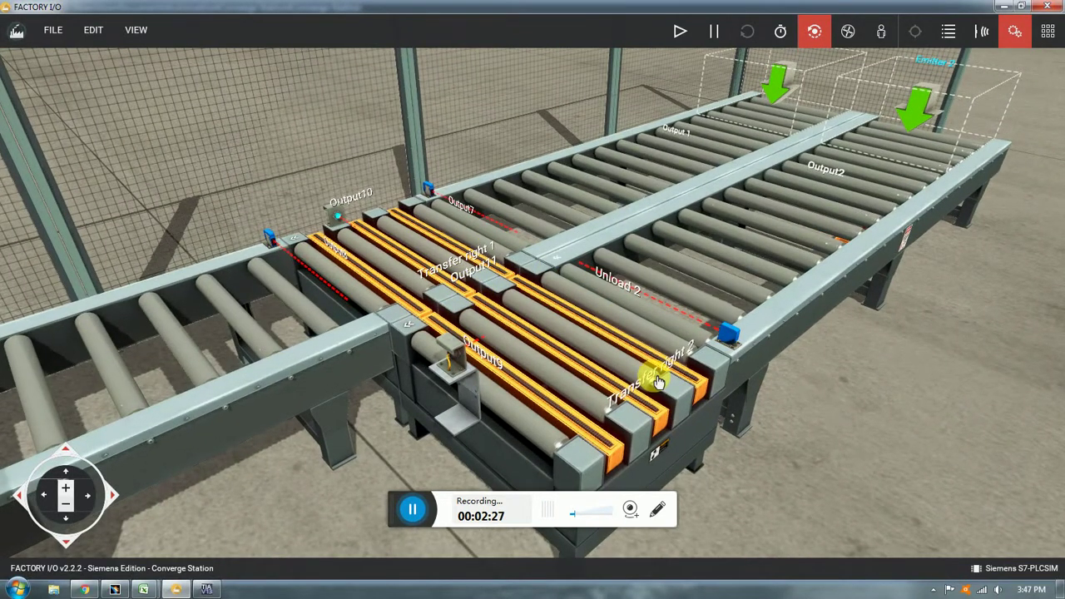
# - Display the sensor tags instead of the actuator tags and read the input labels around the transfers and on the control box
pyautogui.click(982, 31)
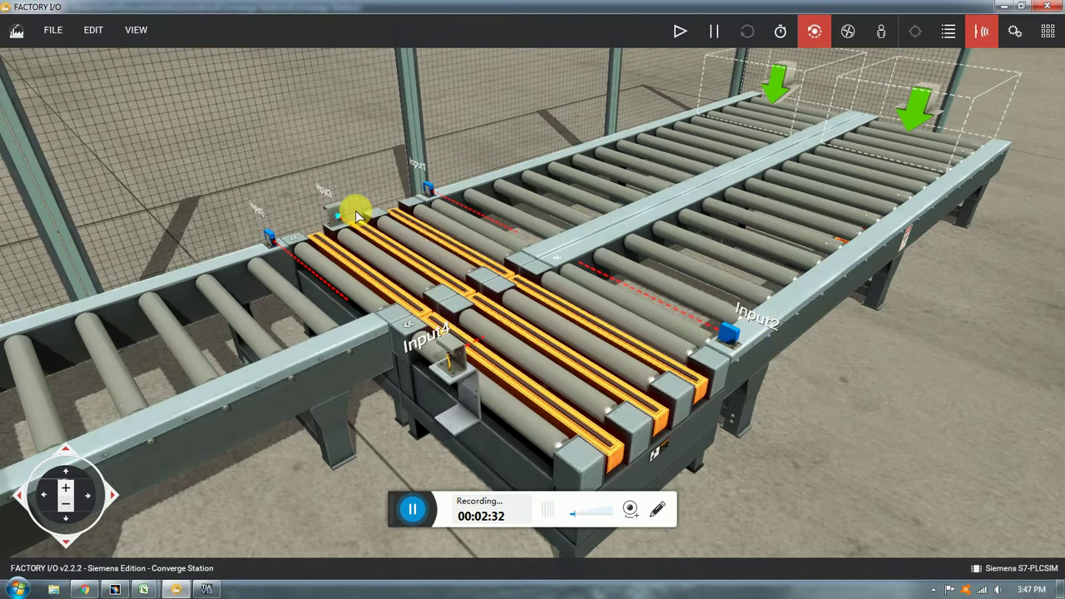
pyautogui.moveTo(361, 214); pyautogui.dragTo(429, 213, button='right')
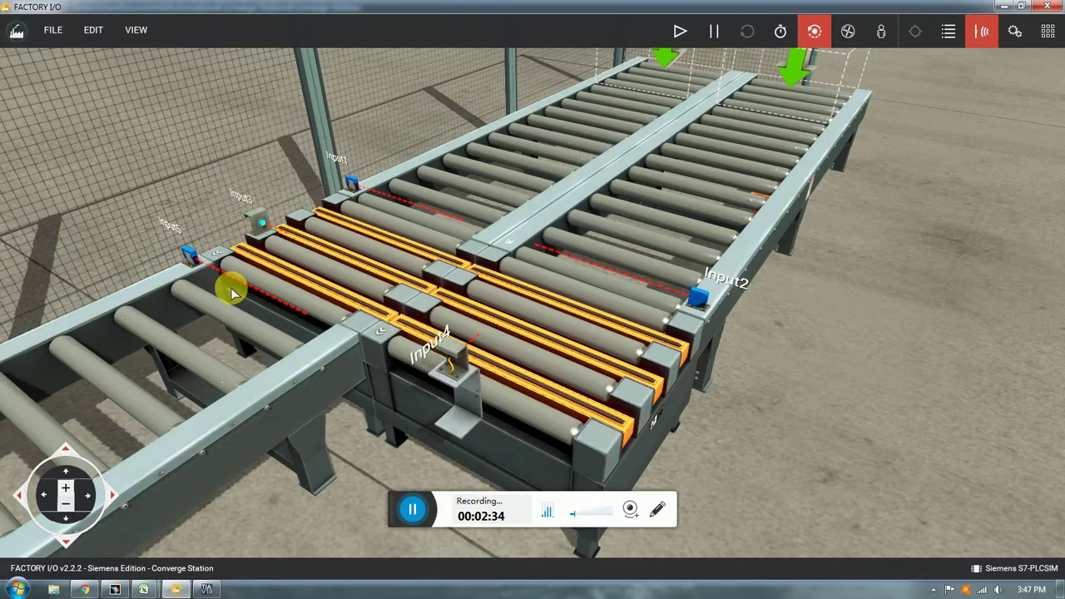
pyautogui.moveTo(164, 320); pyautogui.dragTo(430, 281, button='right')
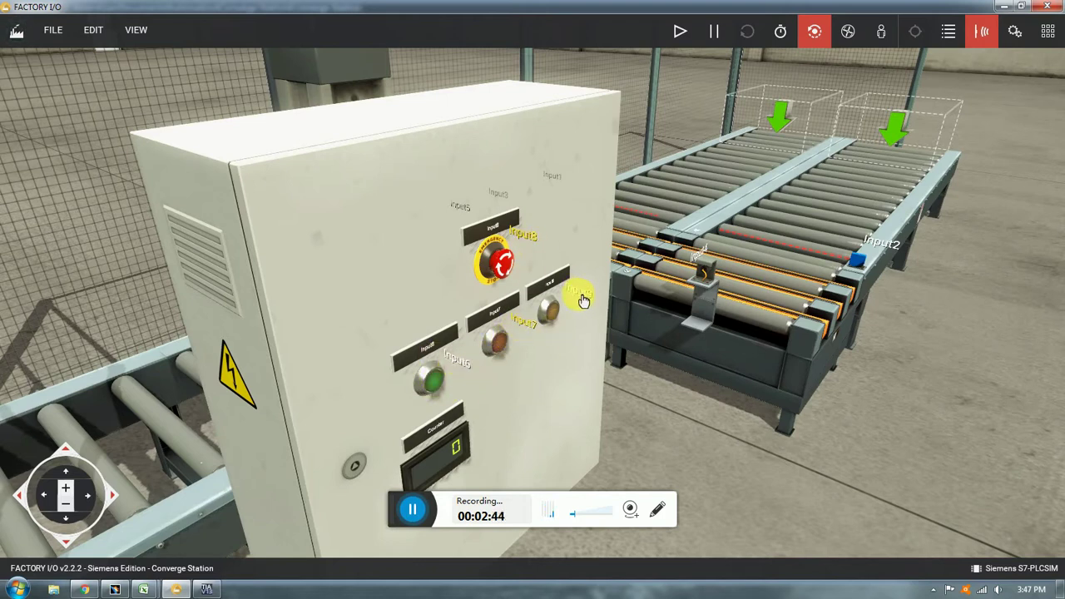
pyautogui.moveTo(858, 192); pyautogui.dragTo(497, 275, button='right')
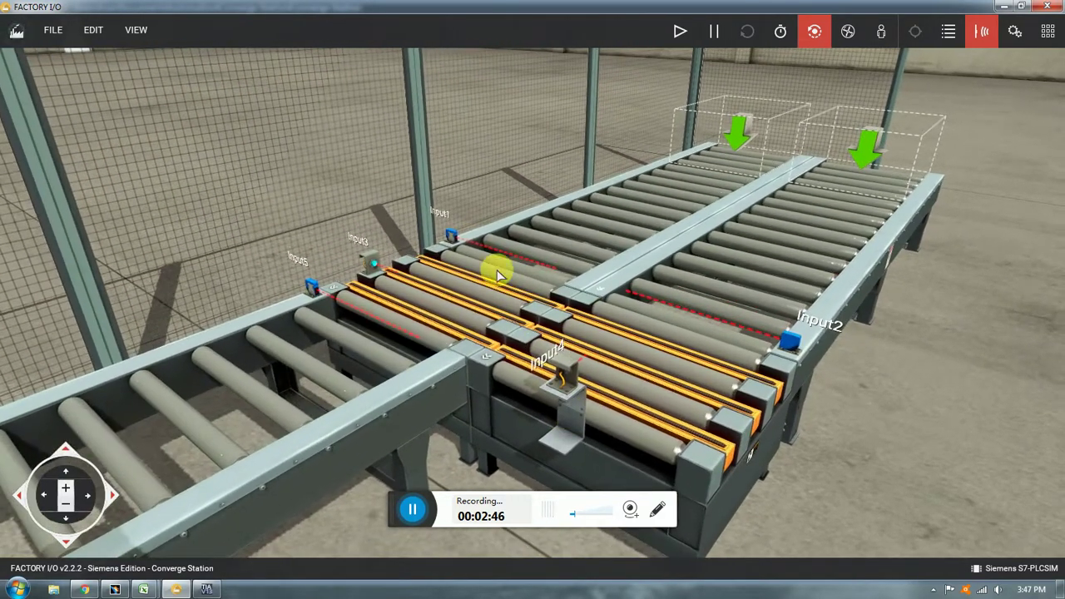
# - Look through the parts palette for the sensor types used around the transfers, including the Diffuse Sensor, and close the palette
pyautogui.click(1048, 32)
pyautogui.scroll(-6, 988, 283)
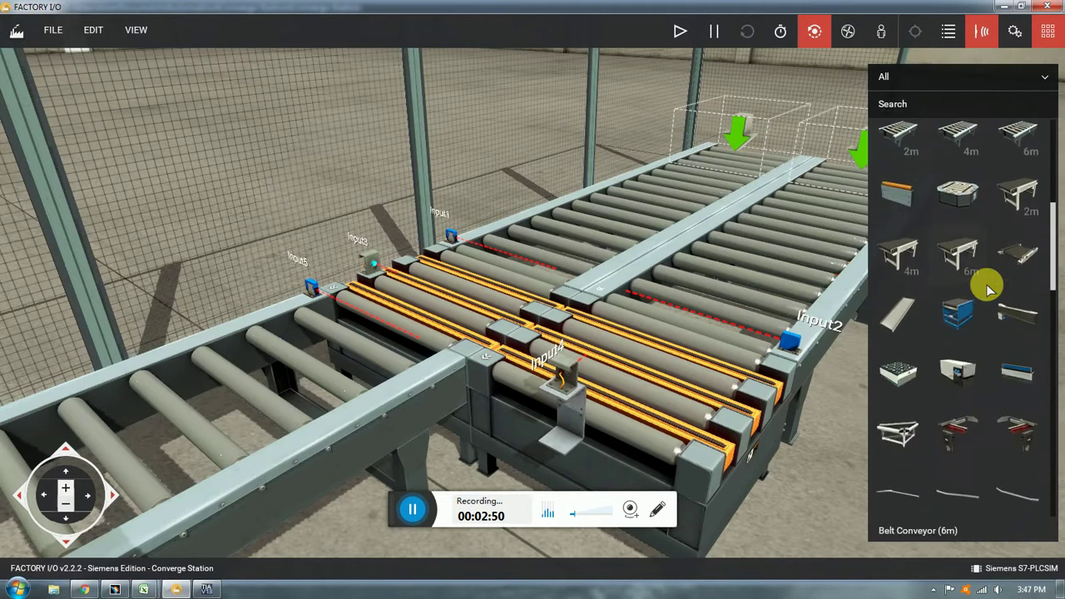
pyautogui.scroll(-4, 988, 287)
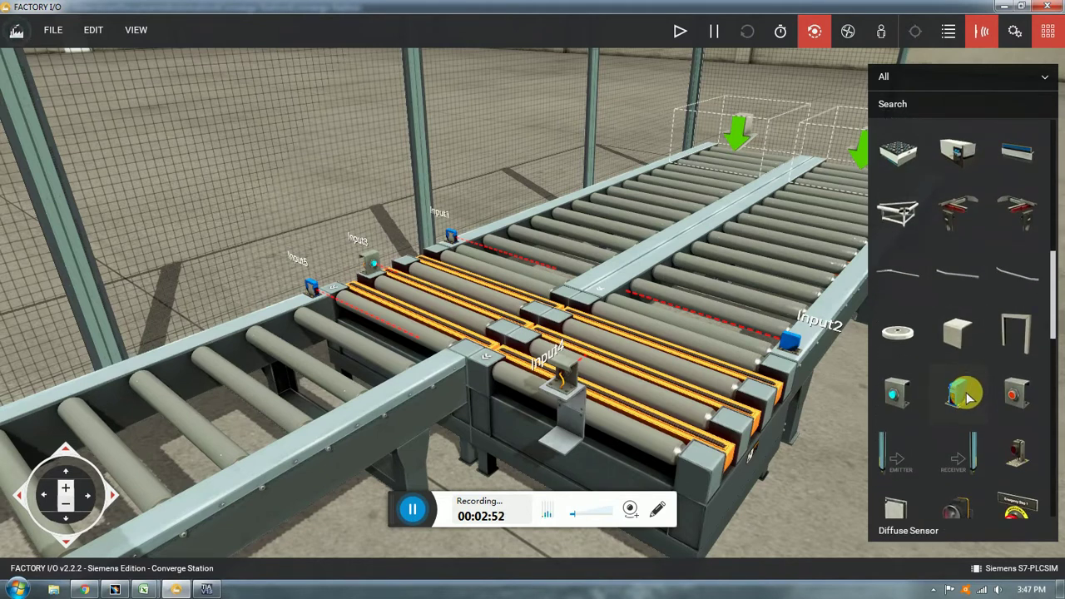
pyautogui.moveTo(967, 398); pyautogui.dragTo(364, 269)
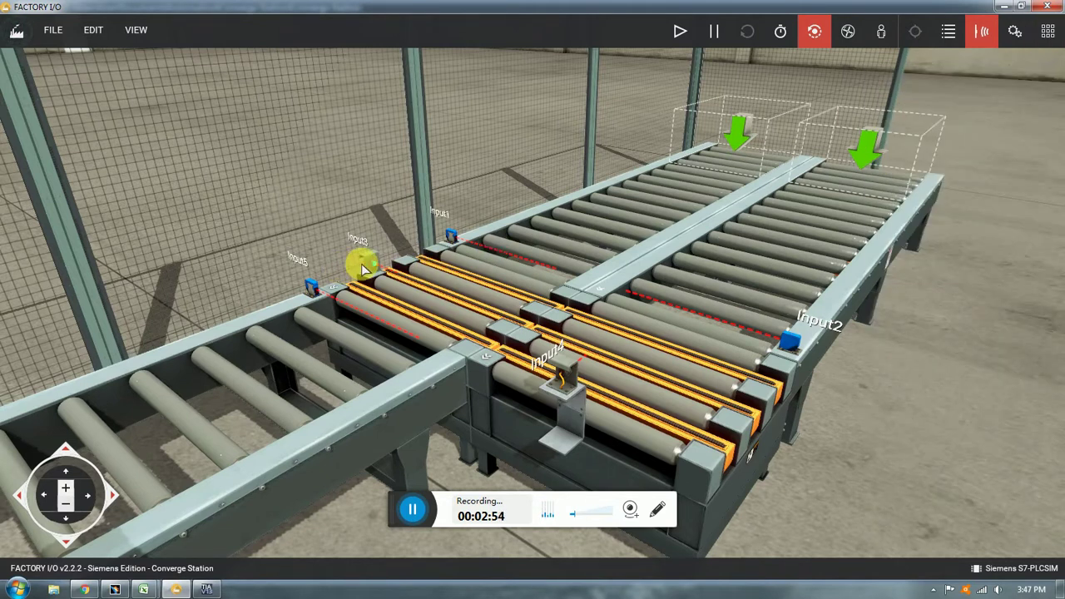
pyautogui.click(1055, 37)
pyautogui.scroll(-8, 959, 250)
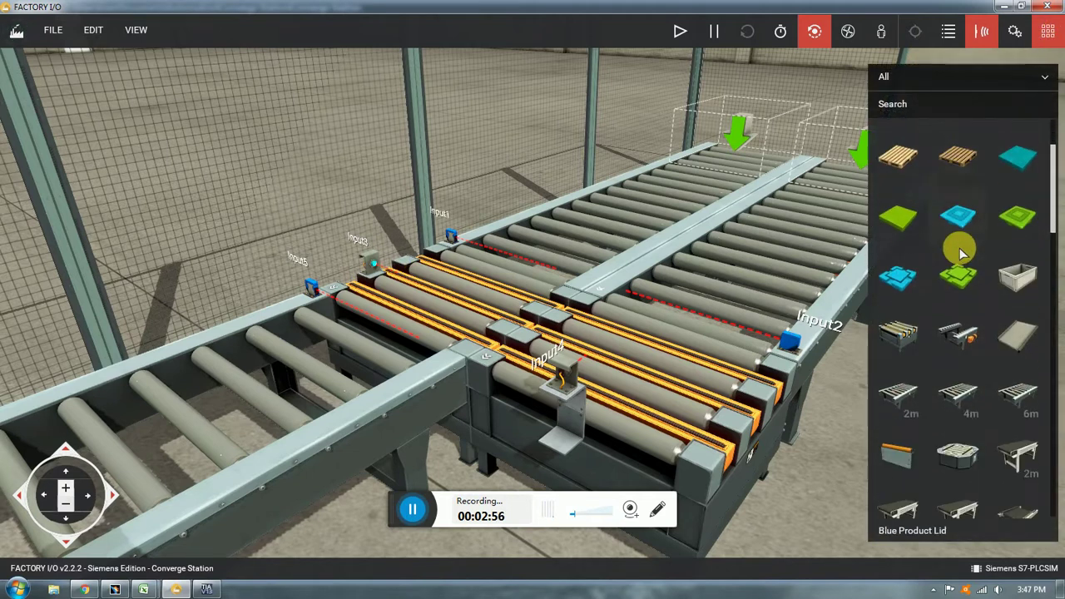
pyautogui.scroll(-4, 959, 249)
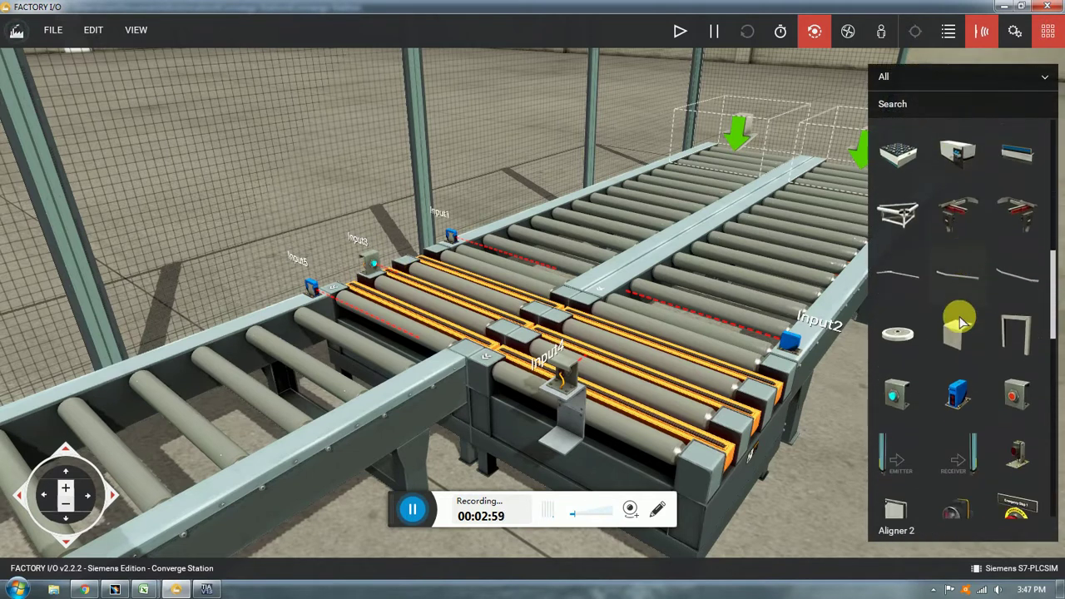
pyautogui.click(1049, 31)
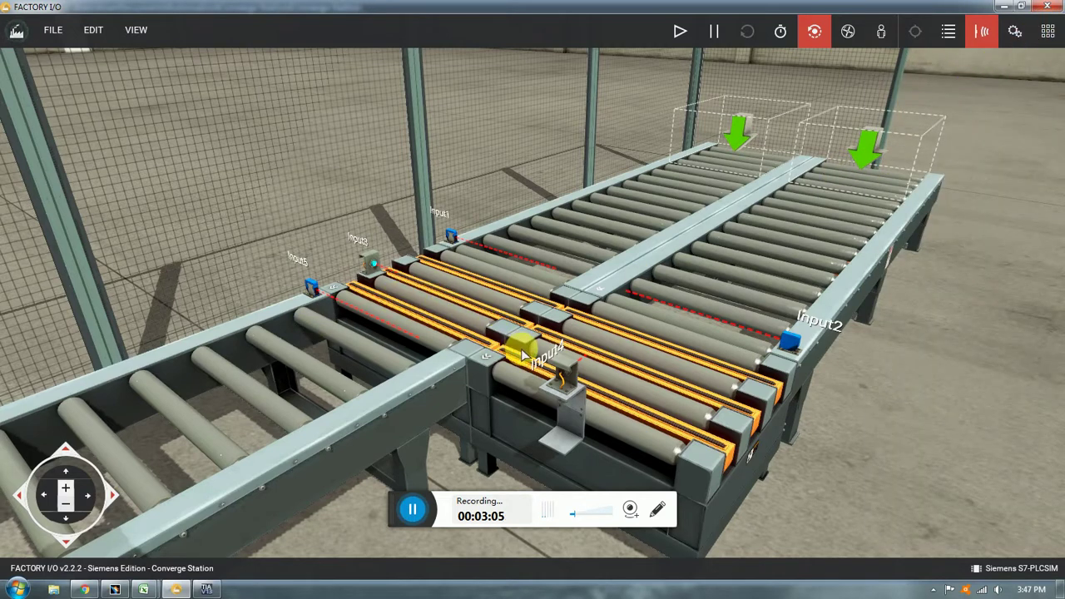
# - Select the Input4 sensor beside the near chain transfer, deselect it, and examine how the sensors cover the transfers
pyautogui.moveTo(521, 342); pyautogui.dragTo(428, 344, button='right')
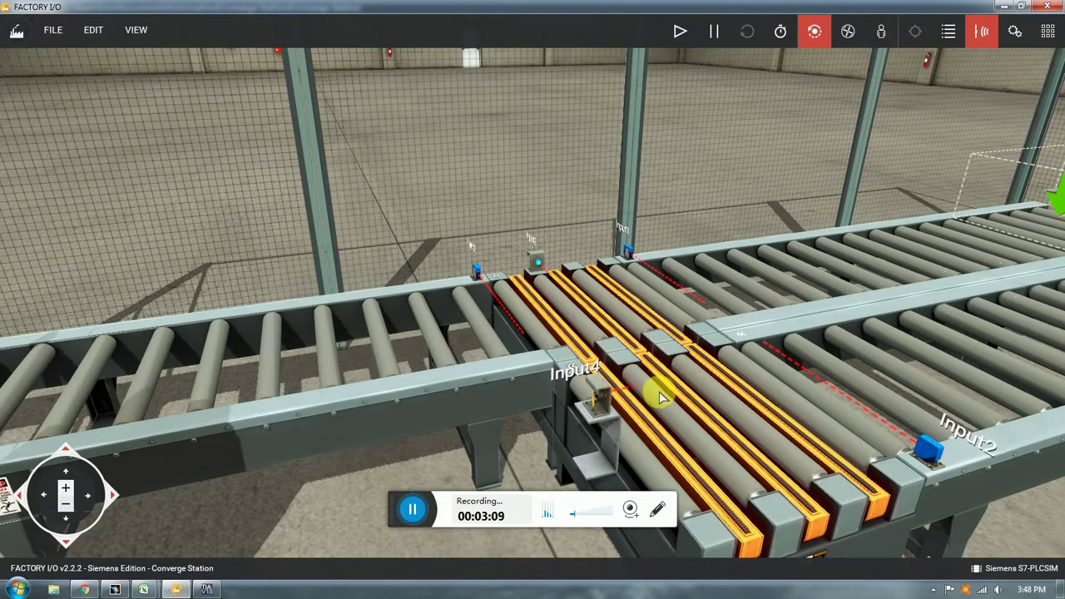
pyautogui.click(607, 400)
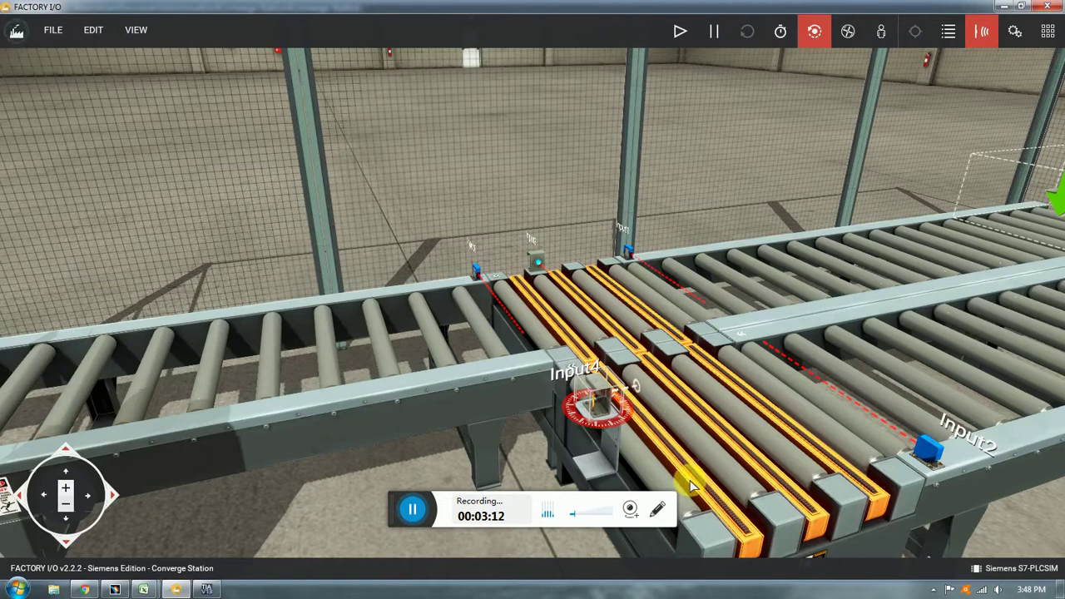
pyautogui.click(447, 439)
pyautogui.moveTo(627, 396); pyautogui.dragTo(797, 366, button='right')
pyautogui.moveTo(640, 297); pyautogui.dragTo(708, 357, button='right')
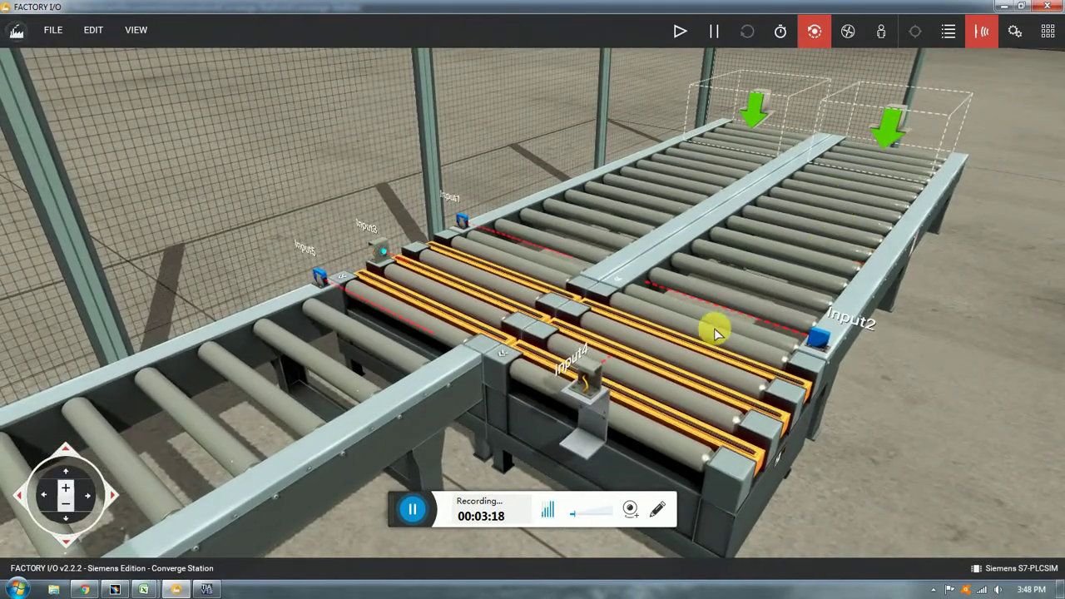
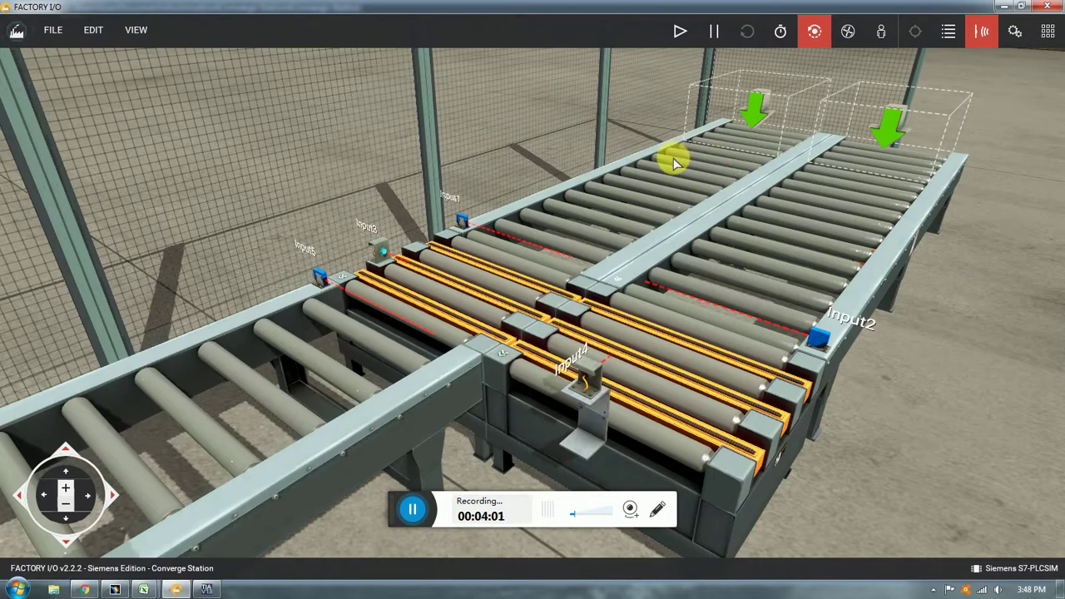
pyautogui.moveTo(633, 342); pyautogui.dragTo(566, 374, button='right')
pyautogui.moveTo(668, 336); pyautogui.dragTo(470, 353, button='middle')
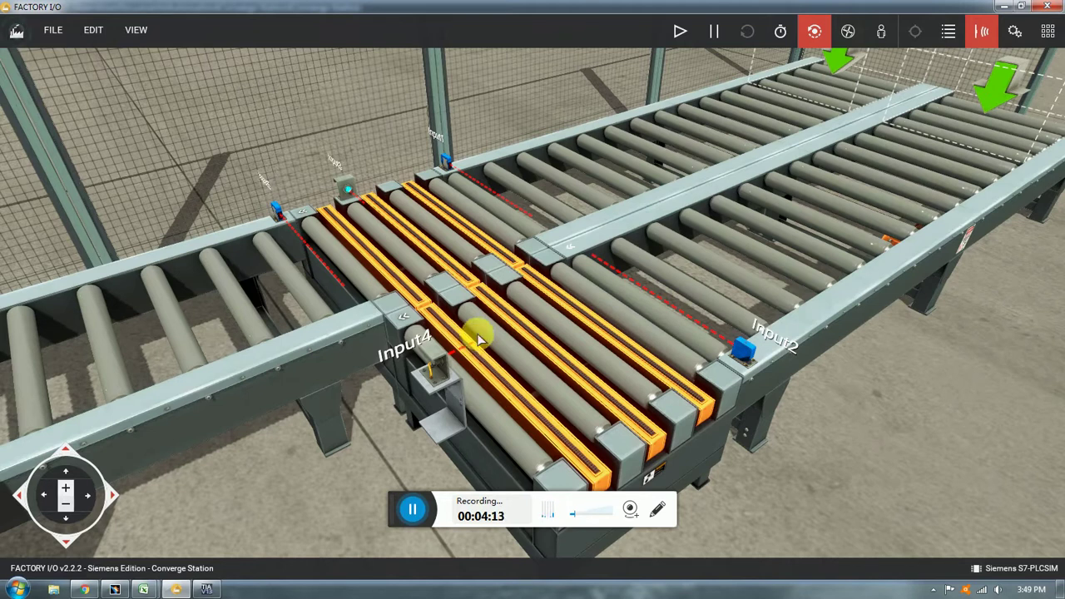
# - Switch to the TIA Portal project and look through the ladder networks of the Main [OB1] block
pyautogui.click(208, 589)
pyautogui.scroll(-2, 504, 349)
pyautogui.scroll(10, 508, 353)
pyautogui.scroll(-15, 509, 353)
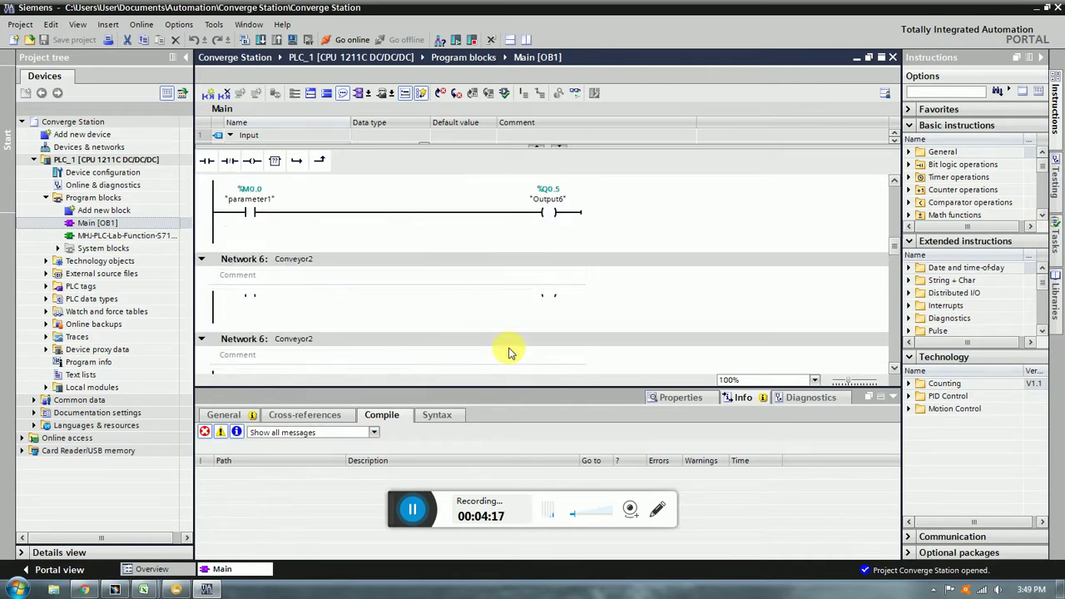
# - Examine the conveyor, load and left-to-right transfer networks, from Network 3 to Network 11, in the Main [OB1] ladder
pyautogui.scroll(-3, 509, 352)
pyautogui.scroll(8, 510, 352)
pyautogui.scroll(2, 510, 353)
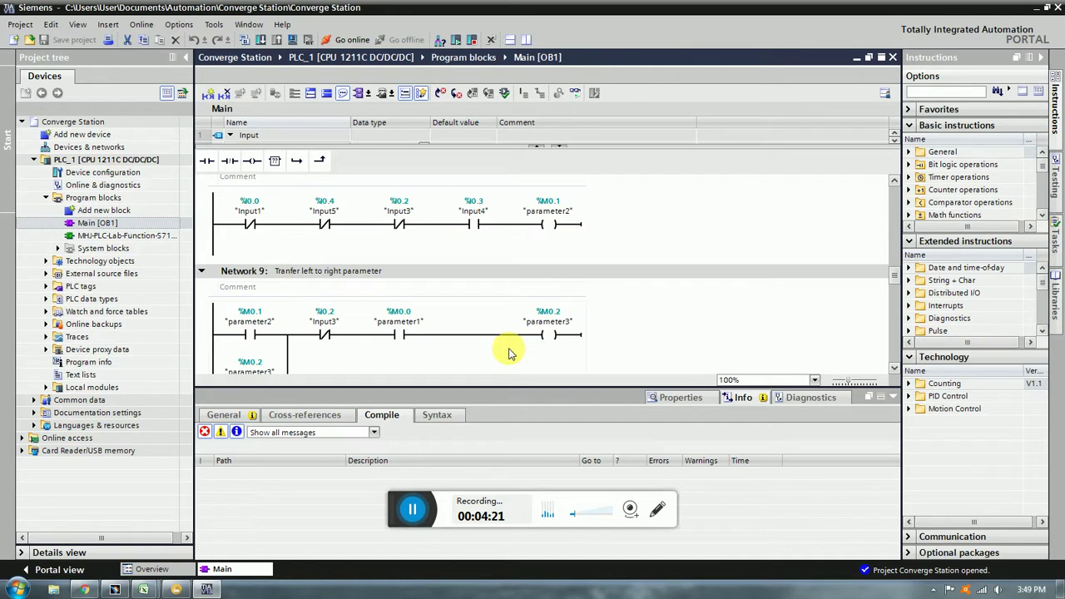
pyautogui.scroll(2, 396, 321)
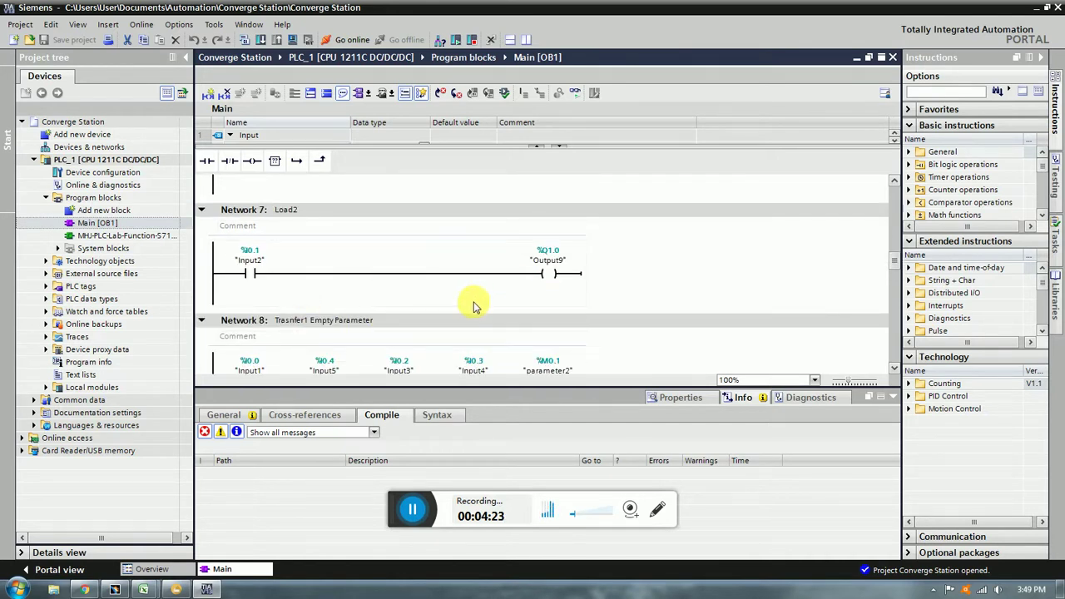
pyautogui.scroll(-9, 480, 308)
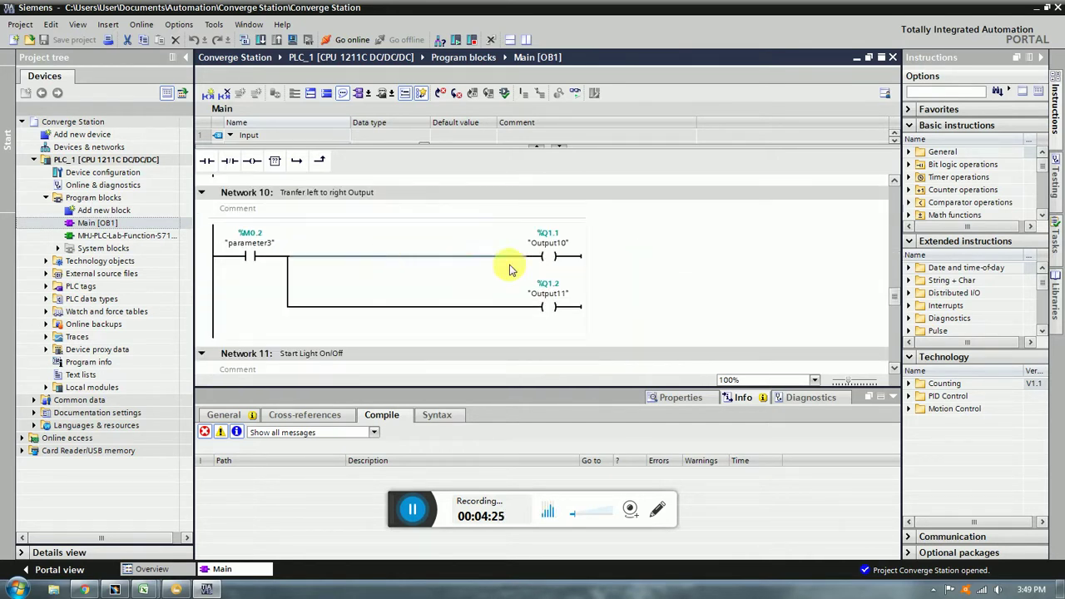
pyautogui.scroll(-8, 582, 284)
pyautogui.scroll(15, 526, 332)
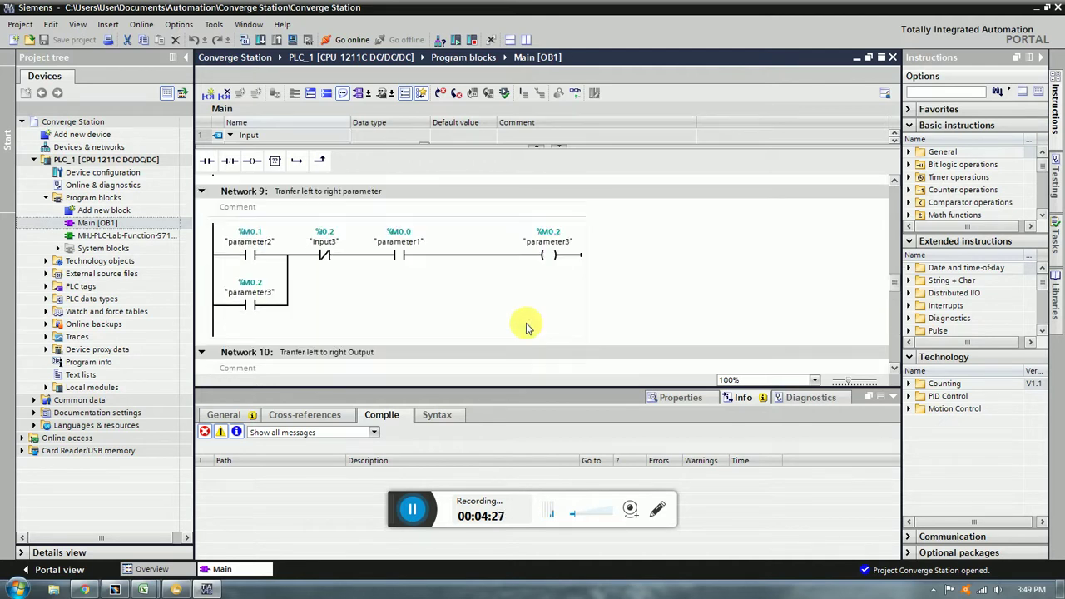
pyautogui.scroll(5, 507, 325)
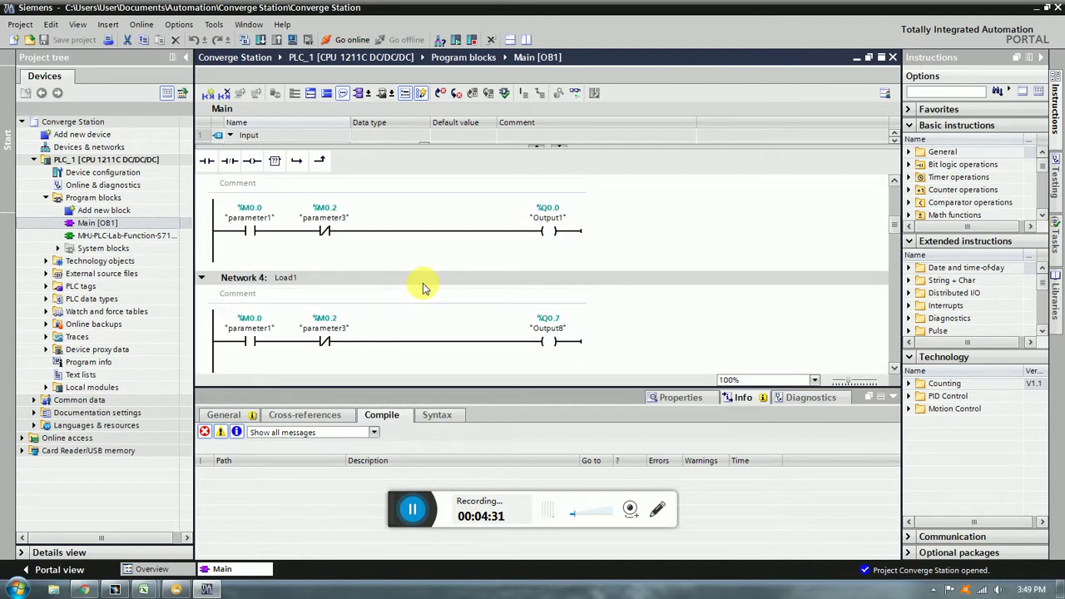
pyautogui.scroll(5, 421, 287)
pyautogui.scroll(-3, 392, 291)
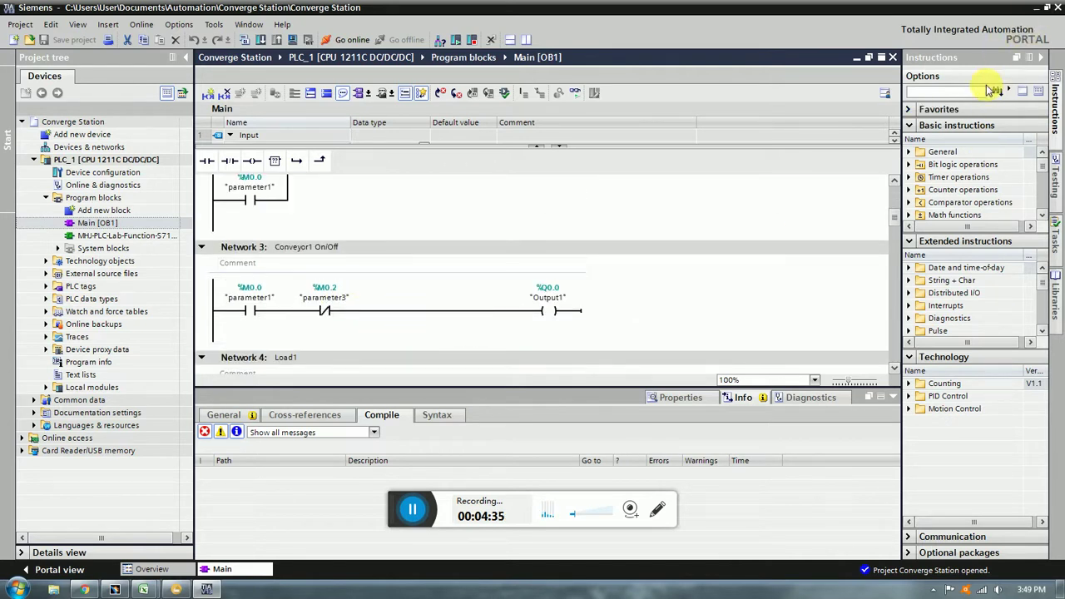
# - Switch back to the Factory I/O scene and examine the sensors around the chain transfers and the entry conveyors
pyautogui.click(1035, 8)
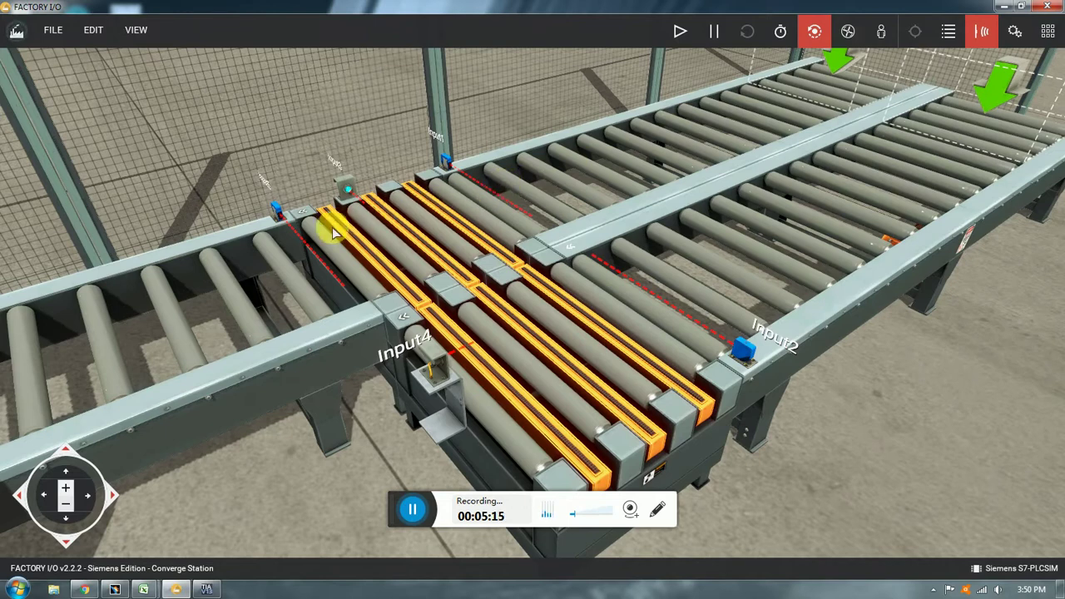
pyautogui.moveTo(305, 245); pyautogui.dragTo(390, 233, button='right')
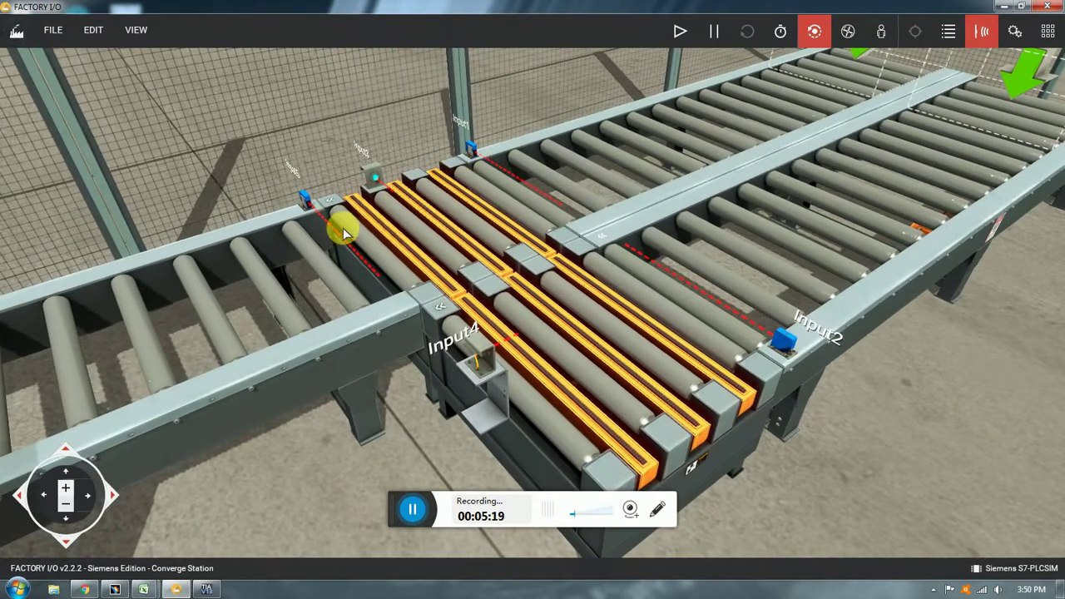
pyautogui.click(306, 200)
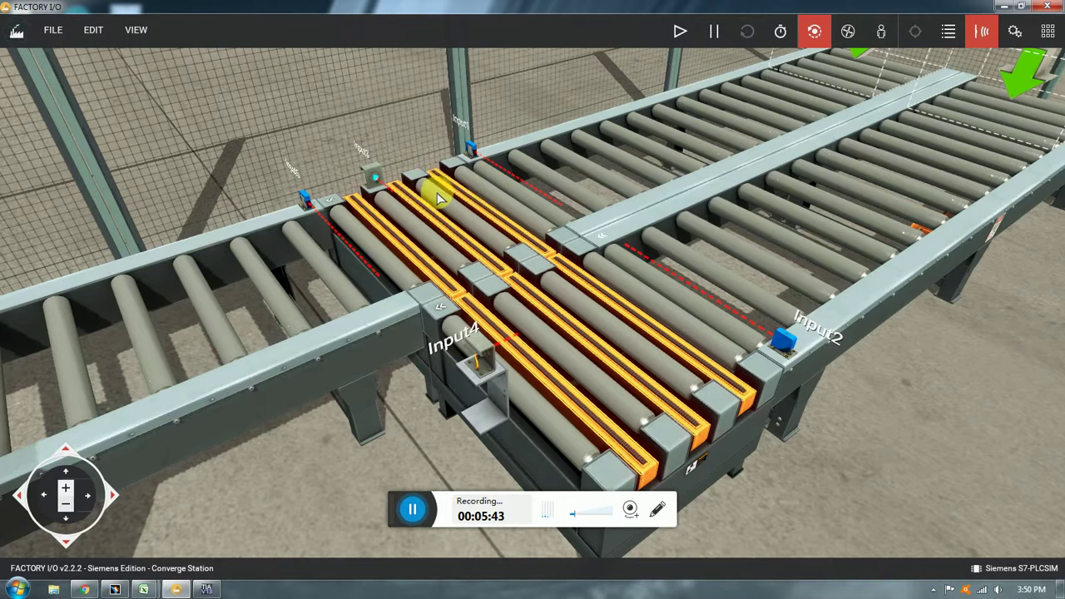
pyautogui.moveTo(830, 200); pyautogui.dragTo(765, 246, button='middle')
pyautogui.scroll(-1, 766, 245)
pyautogui.scroll(1, 924, 137)
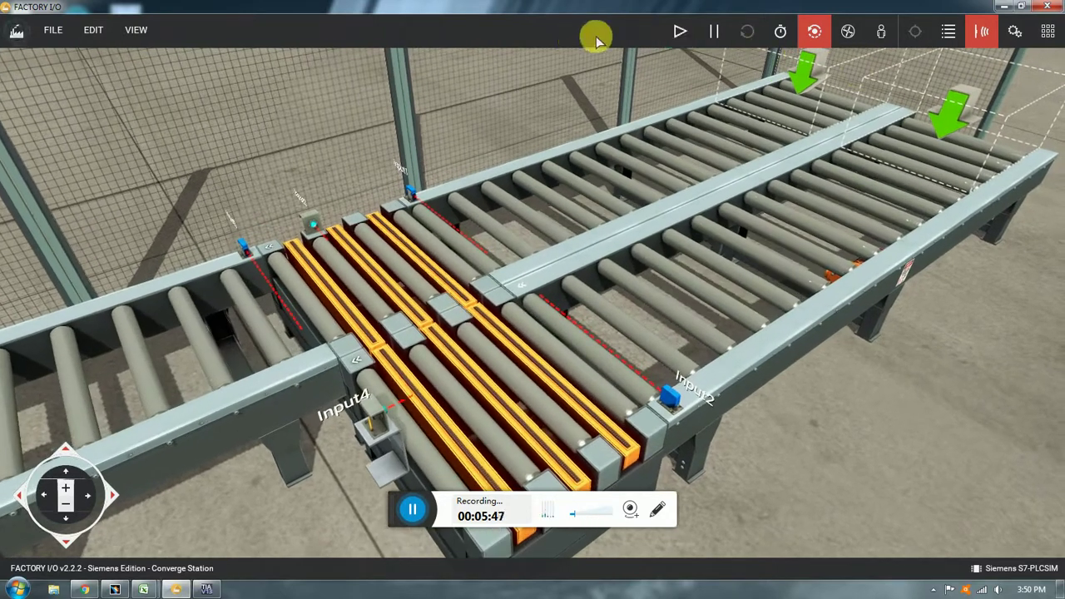
# - Run and stop the simulation twice to observe the boxes released by the two emitters on the entry conveyors
pyautogui.click(676, 34)
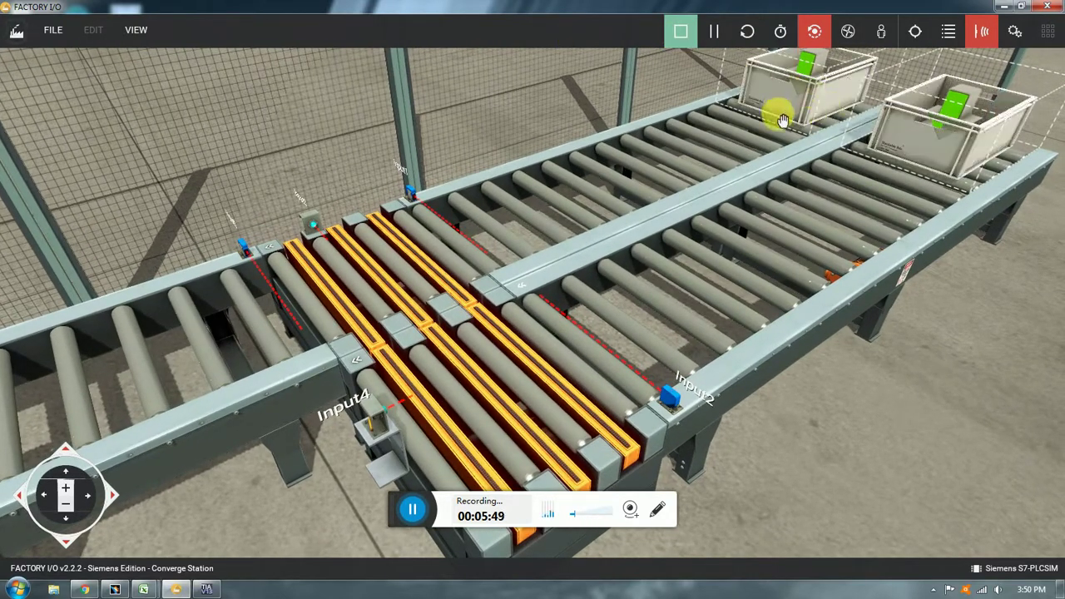
pyautogui.click(682, 31)
pyautogui.moveTo(471, 304); pyautogui.dragTo(578, 231, button='middle')
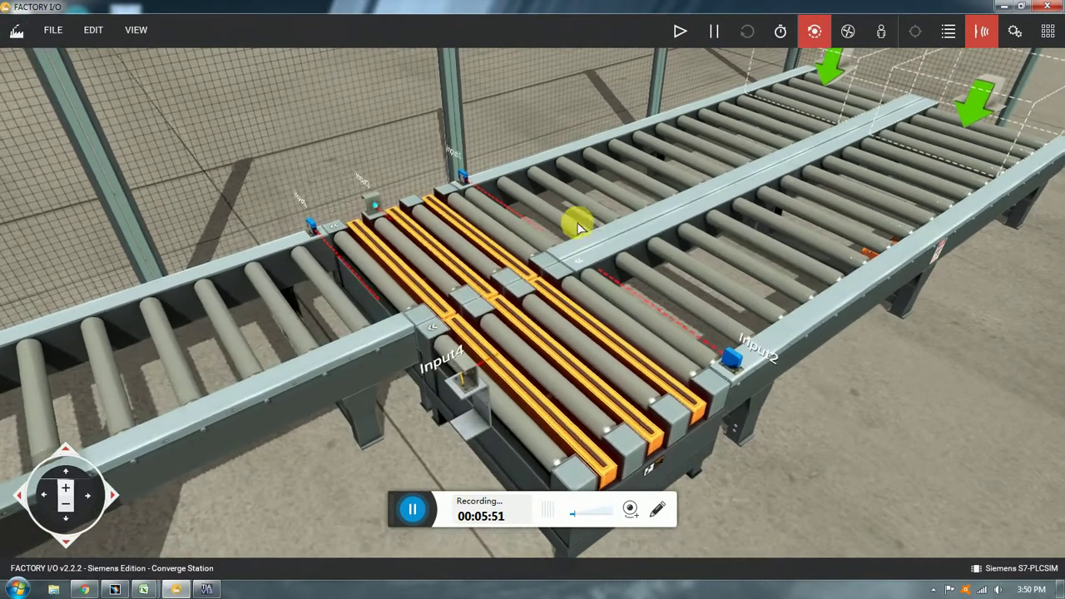
pyautogui.moveTo(508, 288); pyautogui.dragTo(557, 252, button='middle')
pyautogui.scroll(-1, 556, 252)
pyautogui.moveTo(736, 242); pyautogui.dragTo(739, 174, button='middle')
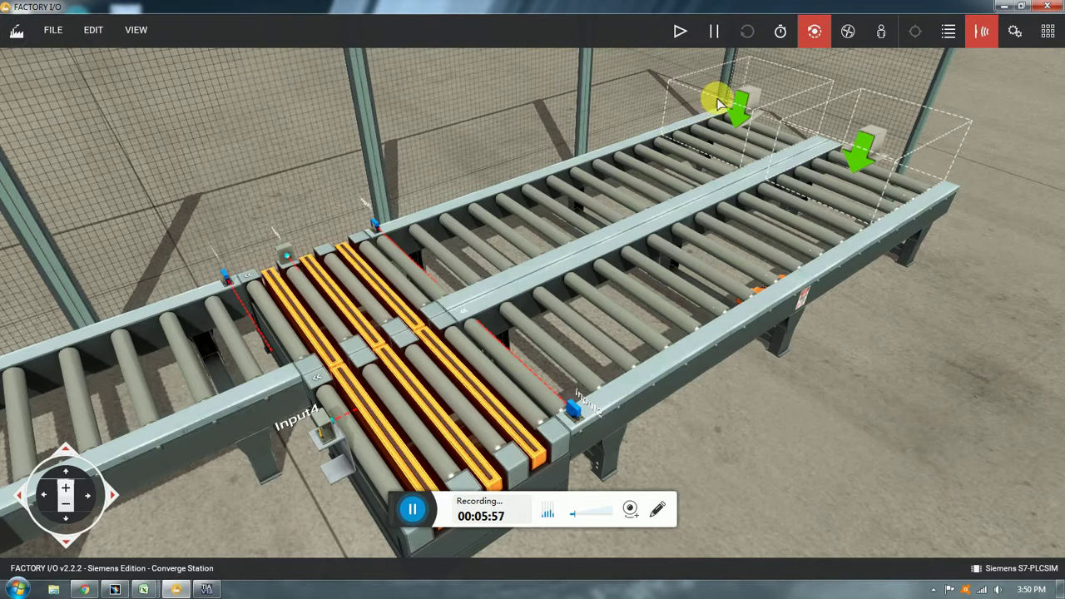
pyautogui.click(680, 35)
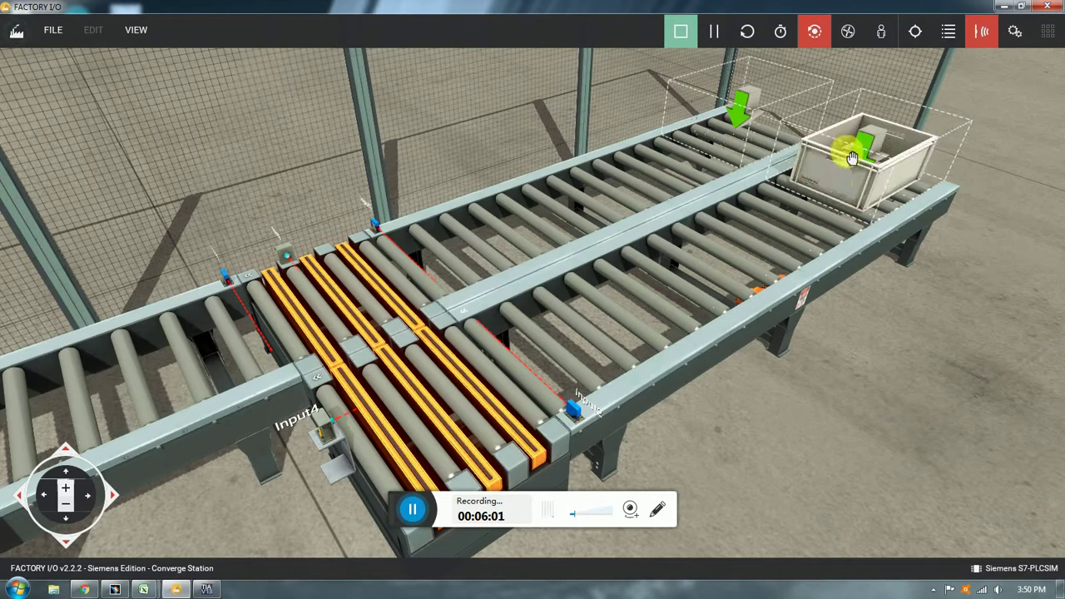
pyautogui.click(681, 32)
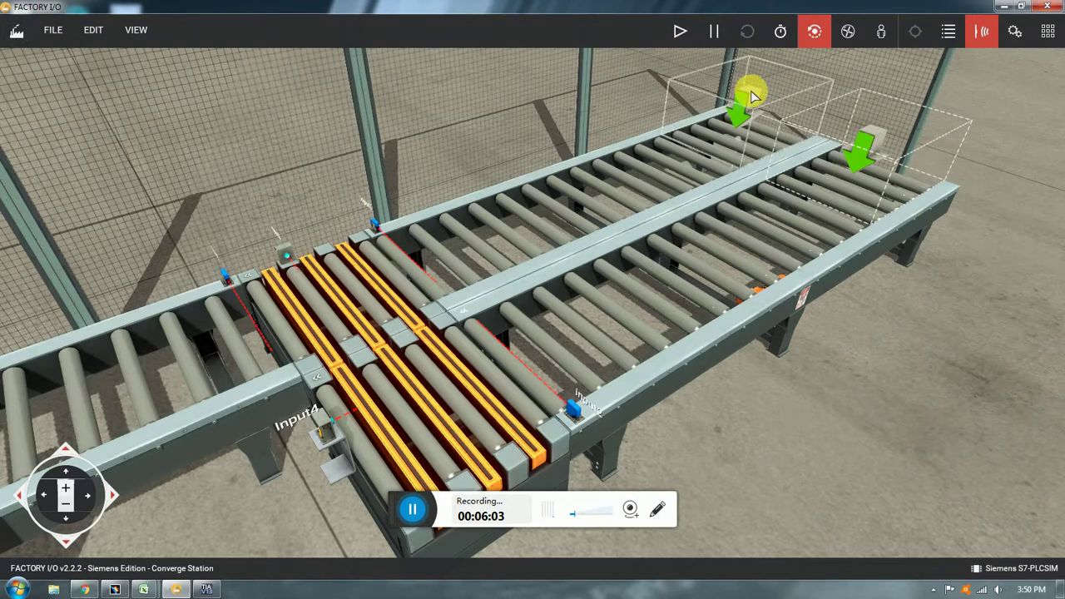
# - Inspect the Max Time and Min Time settings of both emitters, closing each one's options without changes
pyautogui.rightClick(736, 116)
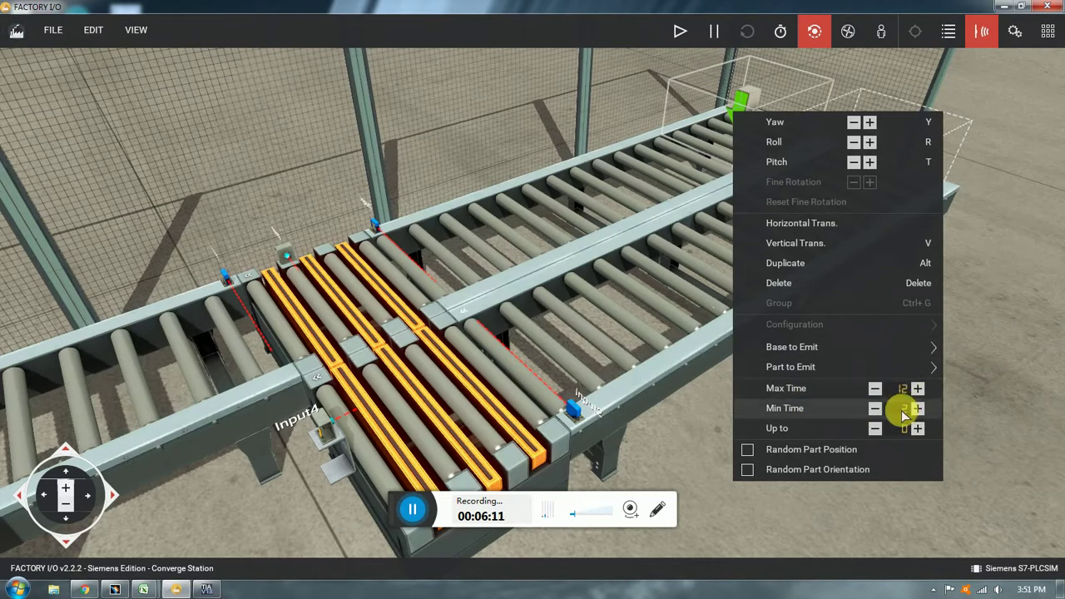
pyautogui.click(1005, 293)
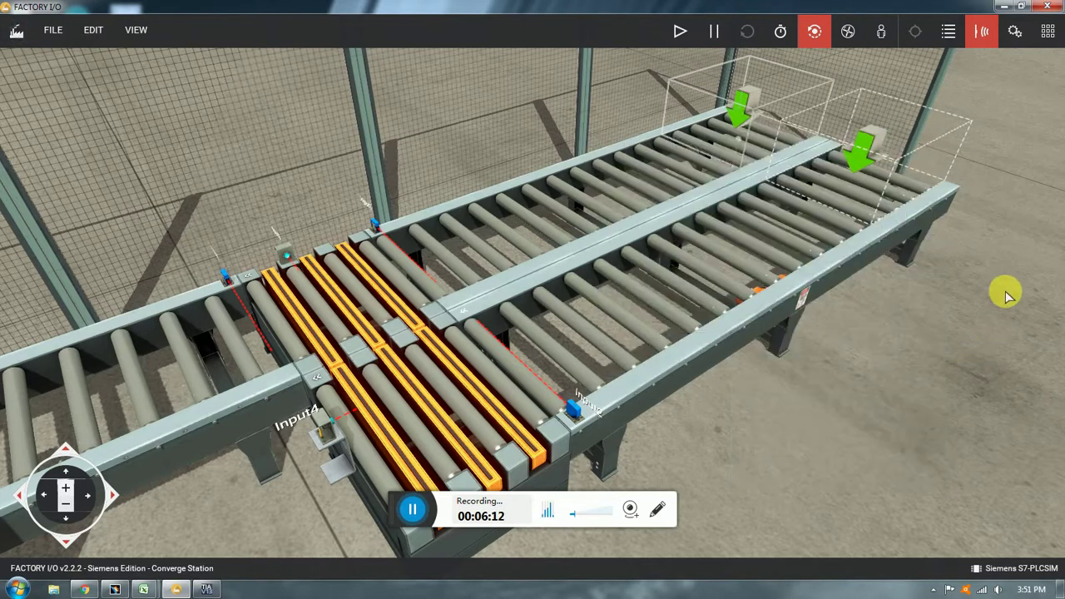
pyautogui.rightClick(888, 148)
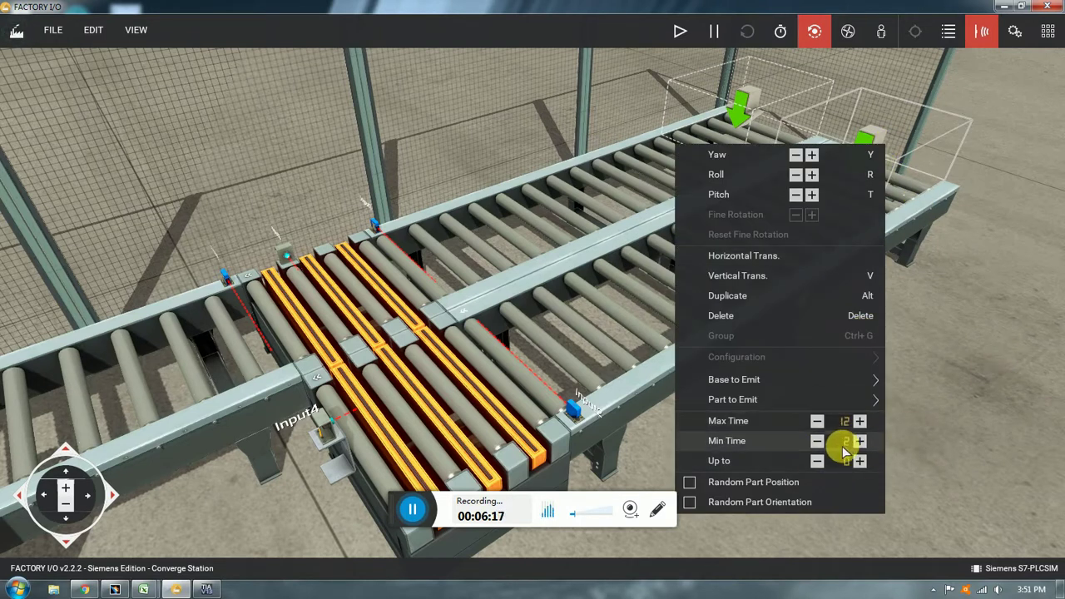
pyautogui.moveTo(866, 399)
pyautogui.click(936, 336)
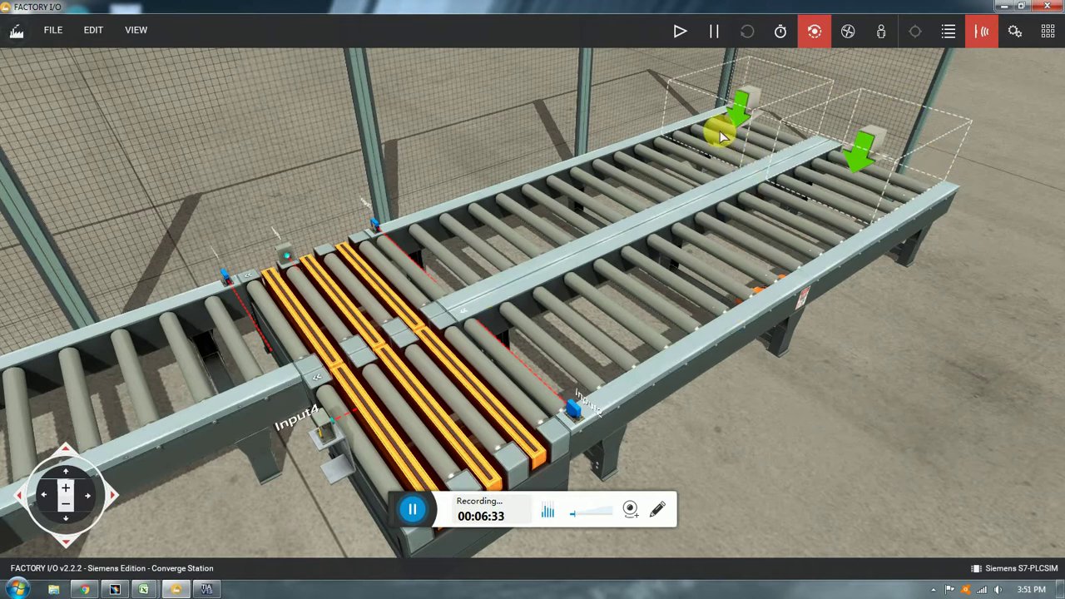
# - Examine the two entry conveyors from the emitters down to the sensors and chain transfers
pyautogui.moveTo(713, 200); pyautogui.dragTo(652, 259, button='middle')
pyautogui.scroll(-2, 666, 237)
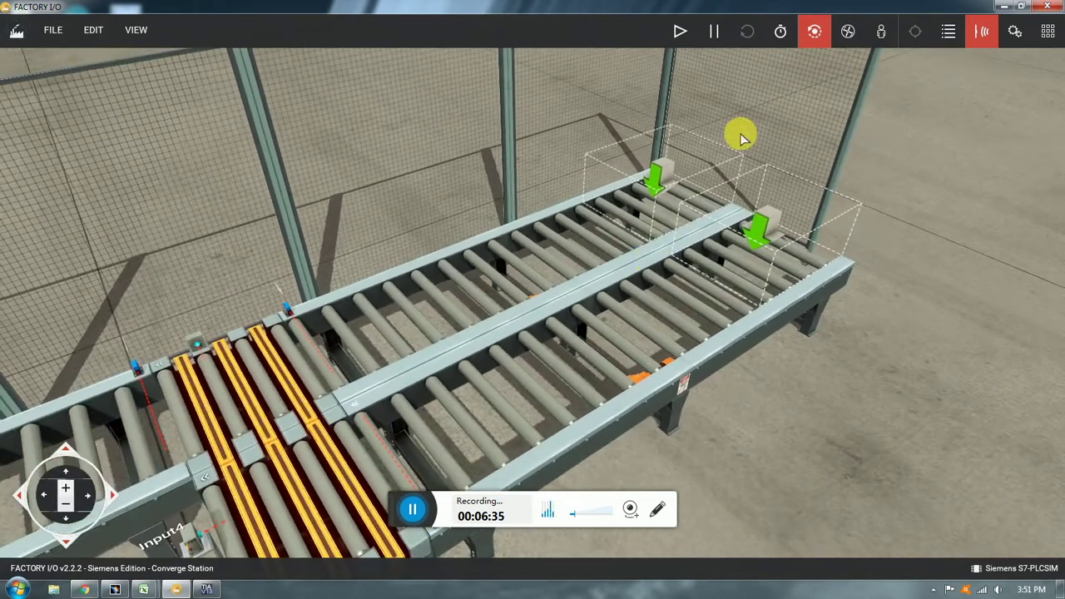
pyautogui.moveTo(714, 166); pyautogui.dragTo(658, 286, button='middle')
pyautogui.scroll(2, 658, 285)
pyautogui.scroll(-2, 666, 235)
pyautogui.scroll(2, 582, 224)
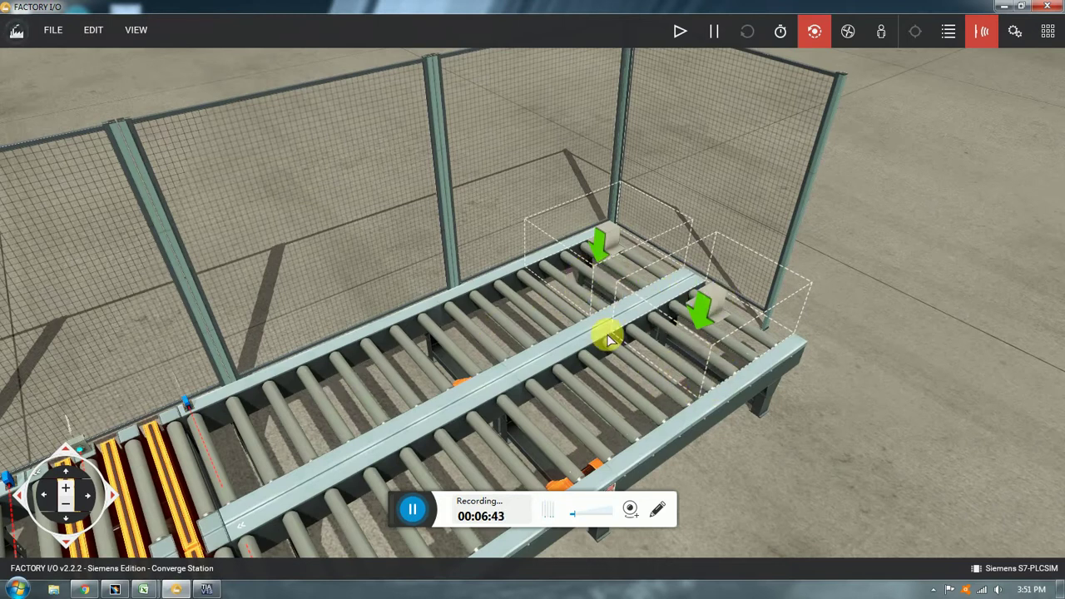
pyautogui.moveTo(639, 350); pyautogui.dragTo(756, 265, button='middle')
pyautogui.moveTo(818, 170); pyautogui.dragTo(743, 252, button='middle')
pyautogui.scroll(-1, 743, 252)
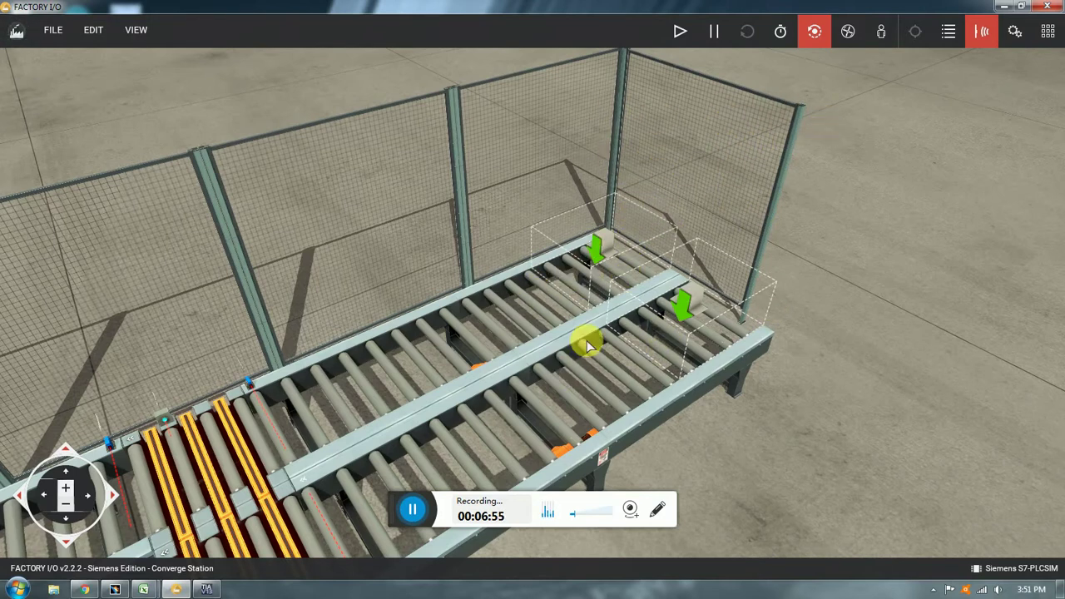
pyautogui.moveTo(429, 404); pyautogui.dragTo(558, 334, button='middle')
pyautogui.moveTo(690, 285); pyautogui.dragTo(635, 305, button='middle')
pyautogui.scroll(2, 635, 304)
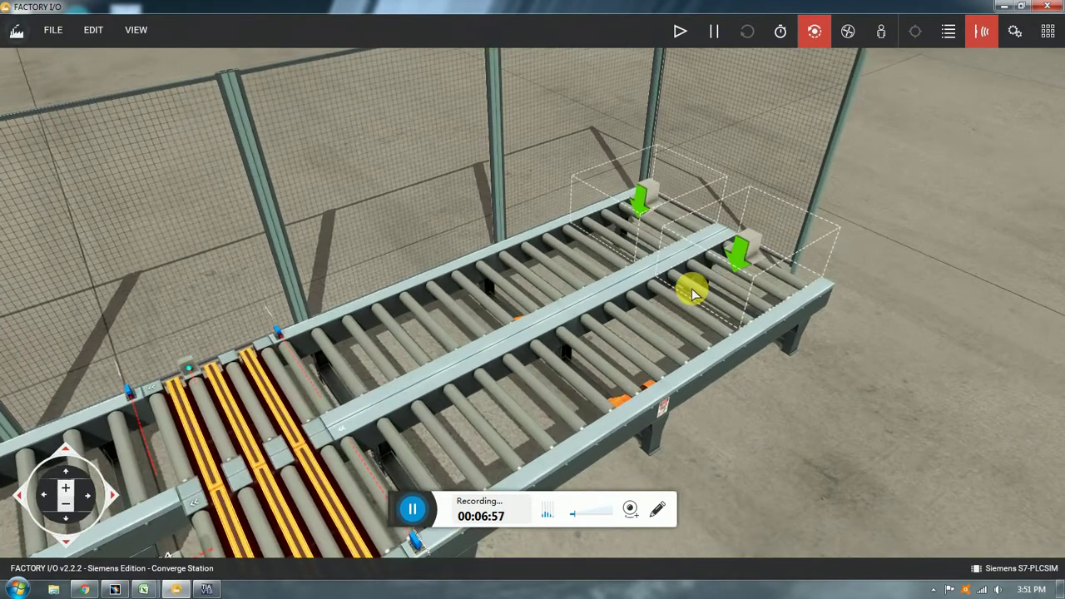
pyautogui.moveTo(540, 357); pyautogui.dragTo(710, 252, button='right')
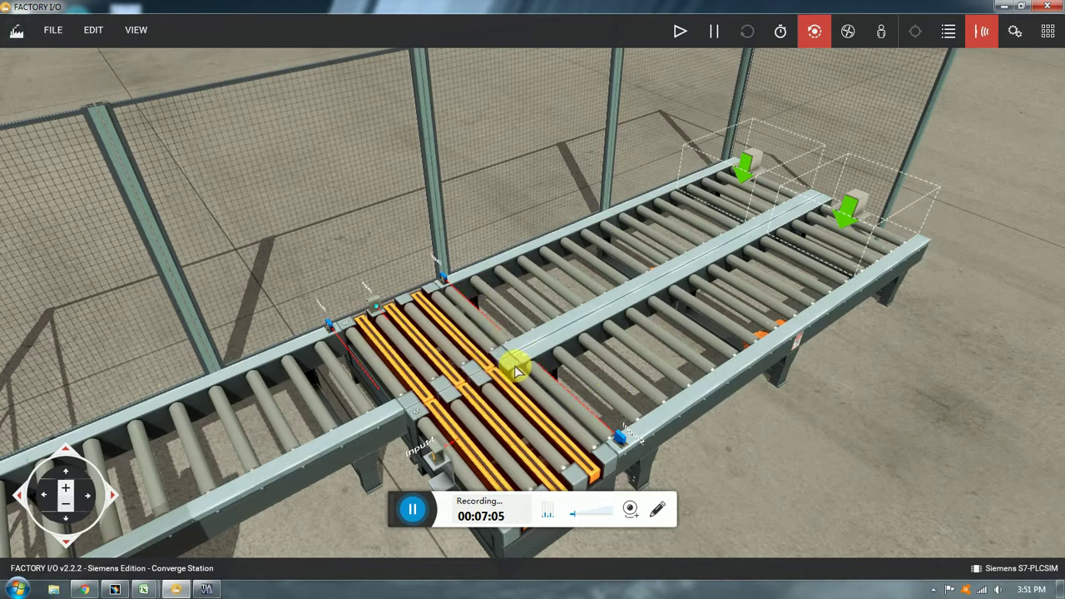
# - Display the actuator tags instead of the sensor tags and read the output labels along the conveyors
pyautogui.moveTo(519, 369); pyautogui.dragTo(571, 313)
pyautogui.click(980, 35)
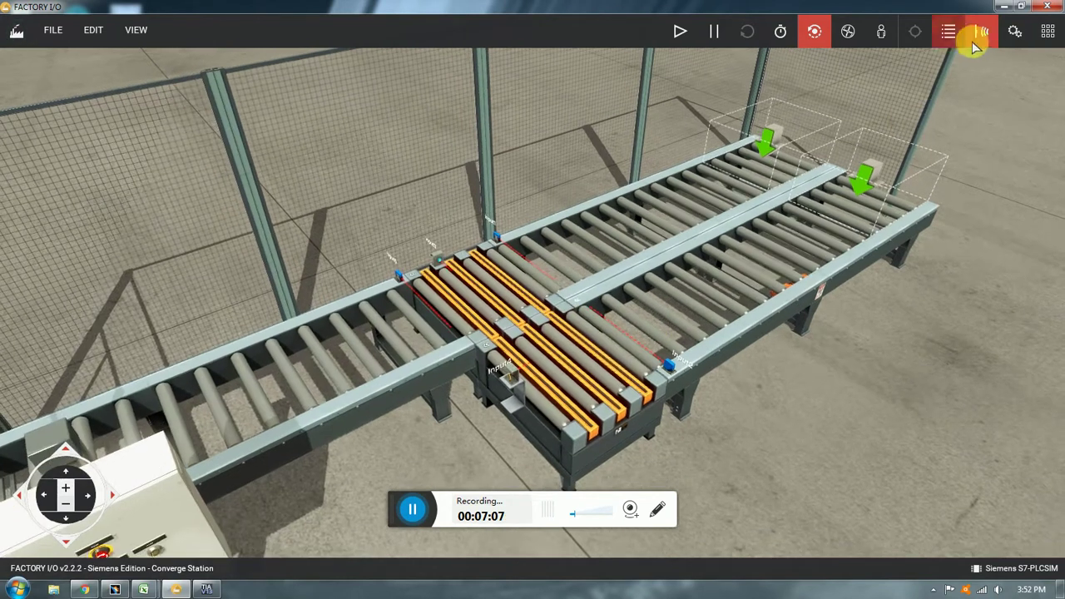
pyautogui.click(1010, 34)
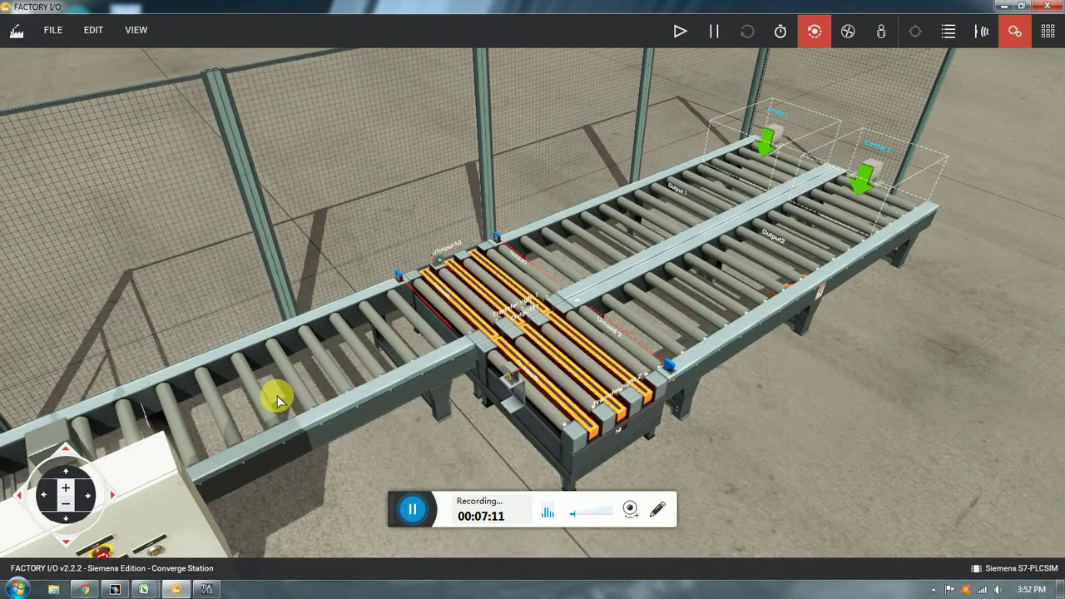
pyautogui.scroll(3, 277, 399)
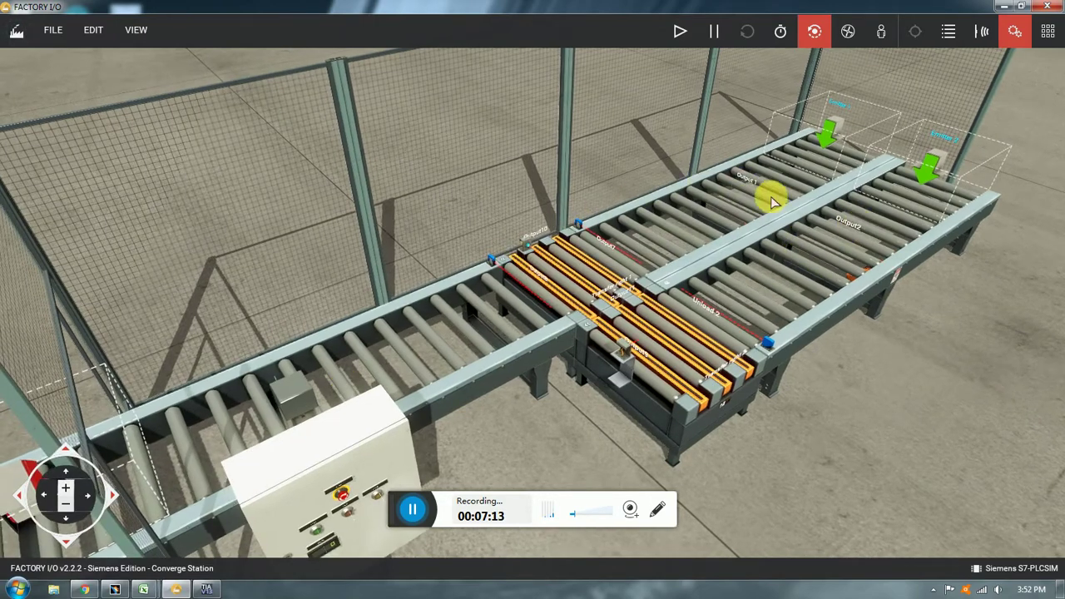
# - Examine the control box up close and read the labels of its buttons, emergency stop and counter display
pyautogui.moveTo(373, 361); pyautogui.dragTo(542, 304, button='right')
pyautogui.scroll(3, 541, 304)
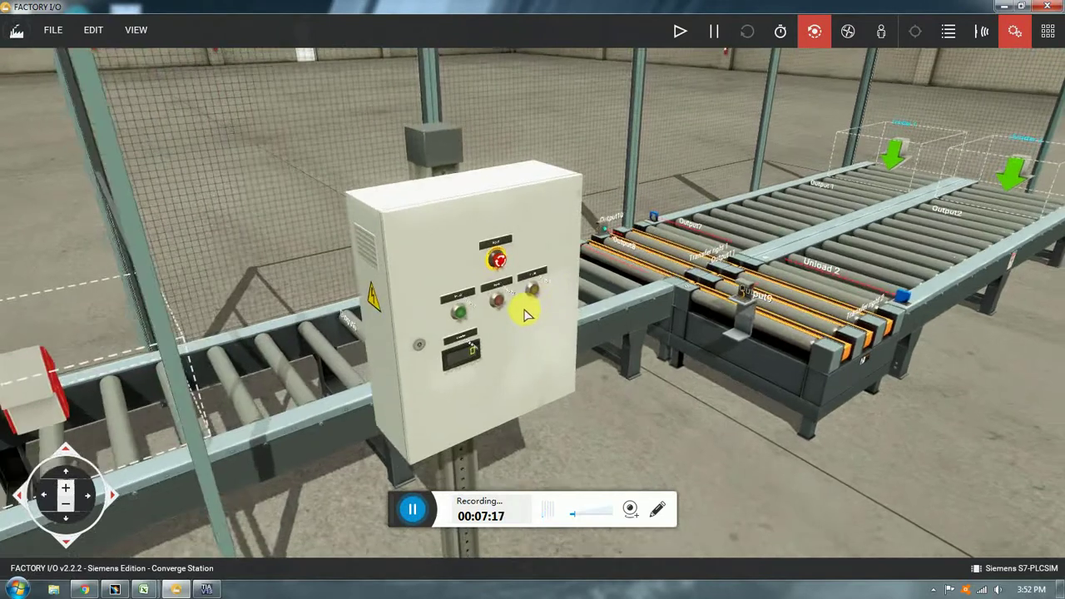
pyautogui.scroll(2, 524, 302)
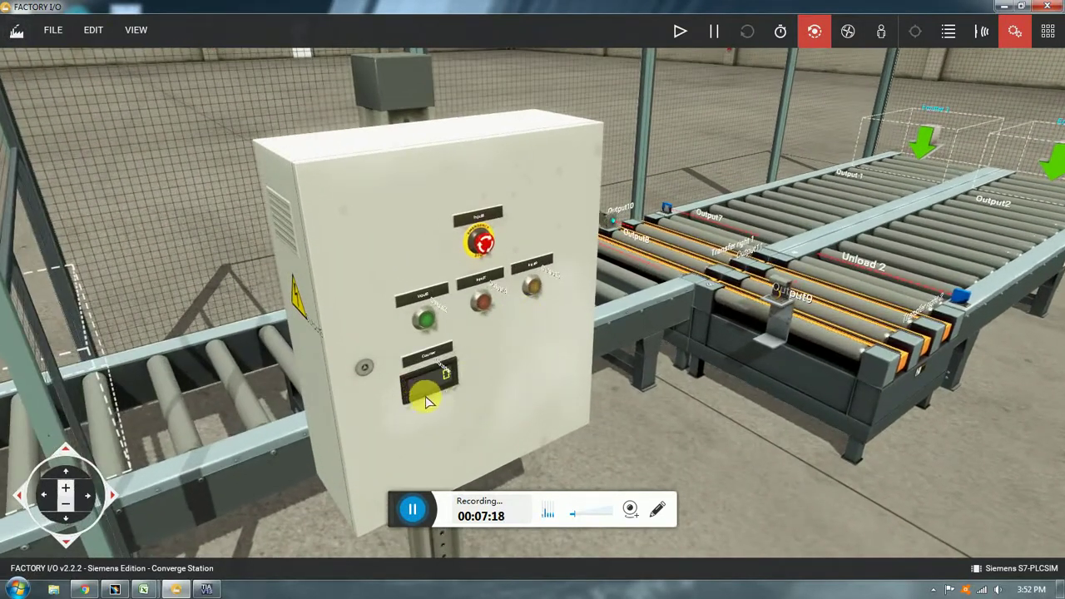
pyautogui.scroll(2, 426, 402)
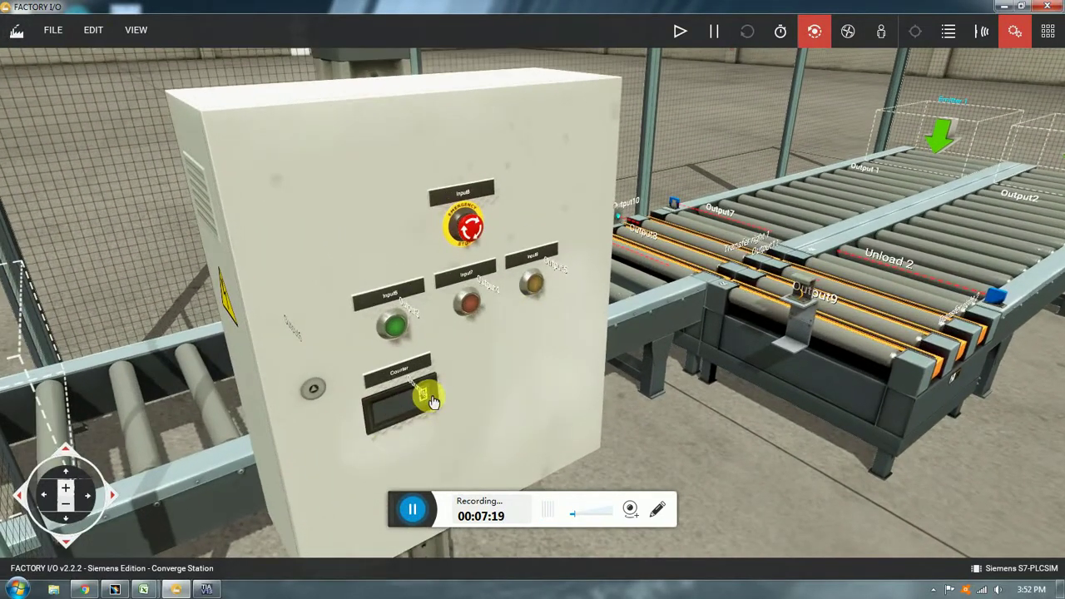
pyautogui.moveTo(408, 408); pyautogui.dragTo(466, 363, button='right')
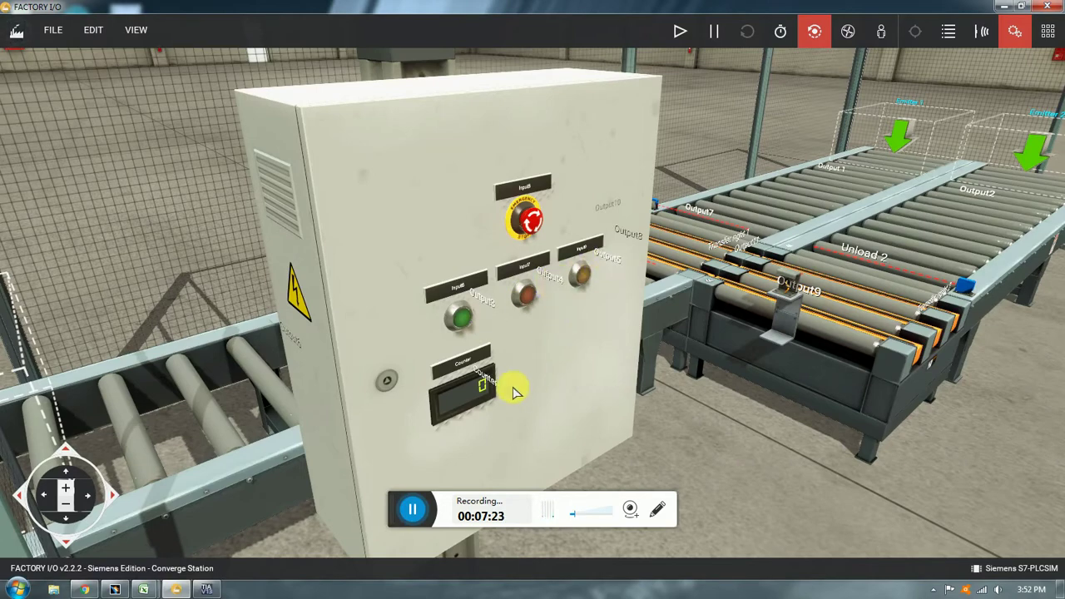
# - Read the output labels on the chain transfers and look briefly through the parts palette, closing it again
pyautogui.doubleClick(708, 255)
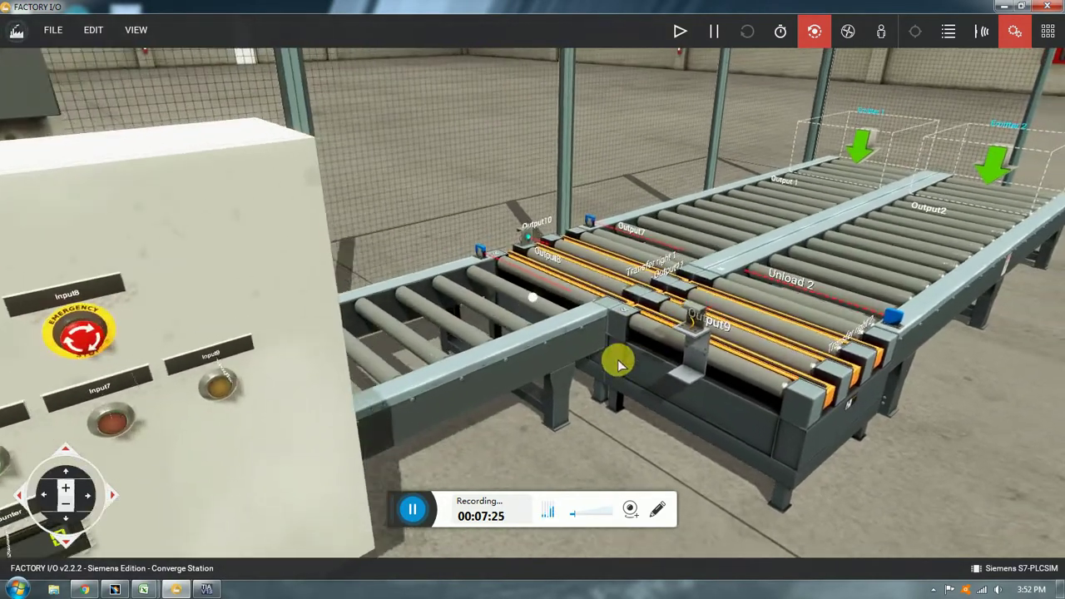
pyautogui.moveTo(618, 361); pyautogui.dragTo(688, 324, button='right')
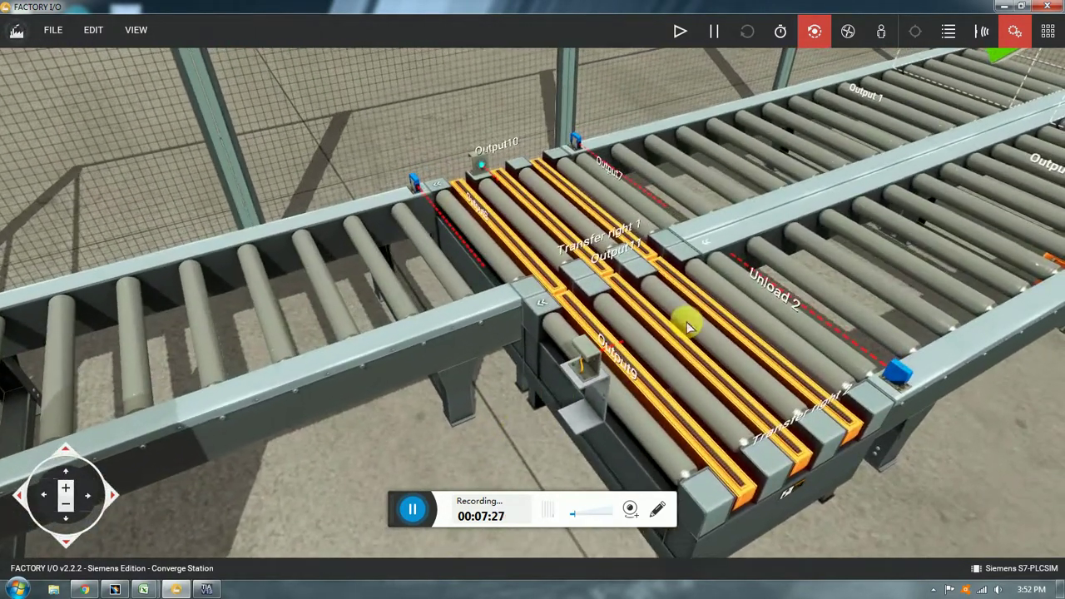
pyautogui.click(1048, 30)
pyautogui.scroll(-3, 993, 231)
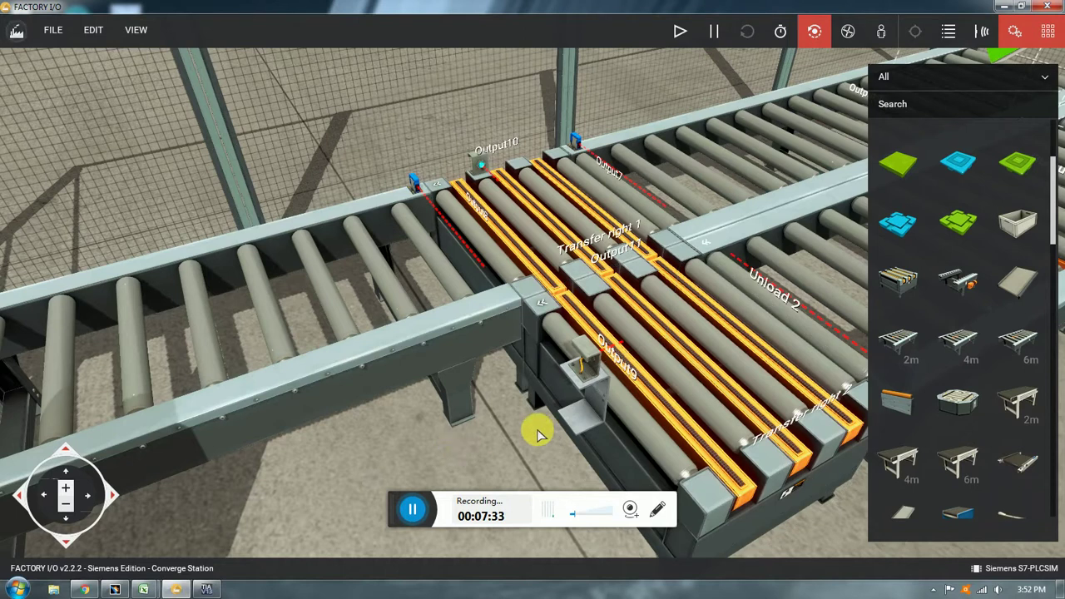
pyautogui.click(1044, 34)
pyautogui.moveTo(808, 282); pyautogui.dragTo(832, 277, button='right')
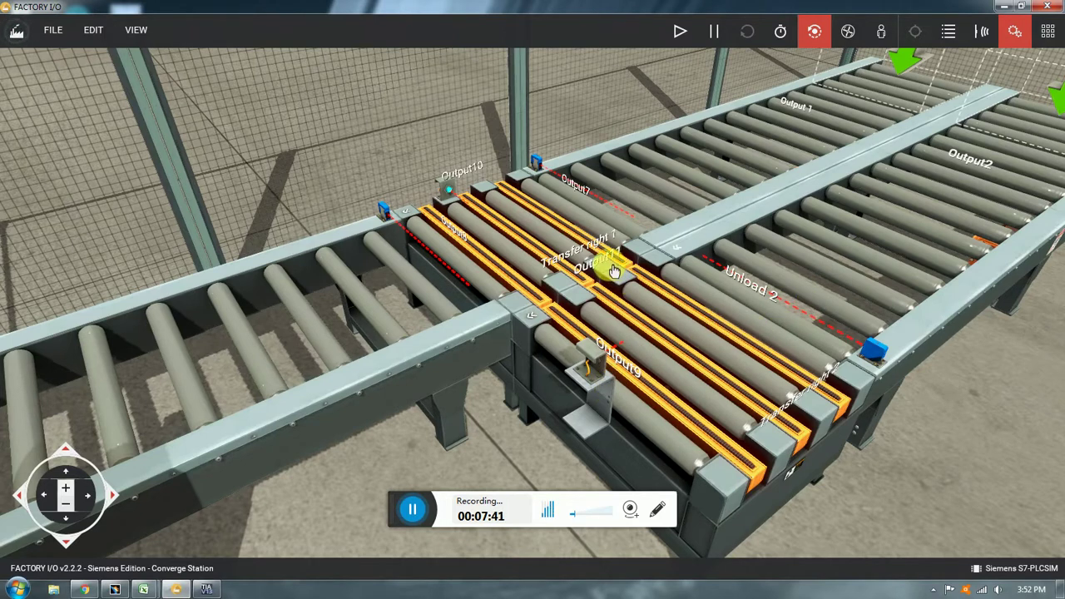
# - Examine the chain transfers from both sides, including their output labels, the adjacent sensors and the exit conveyor leading to the remover
pyautogui.moveTo(814, 323); pyautogui.dragTo(623, 273, button='right')
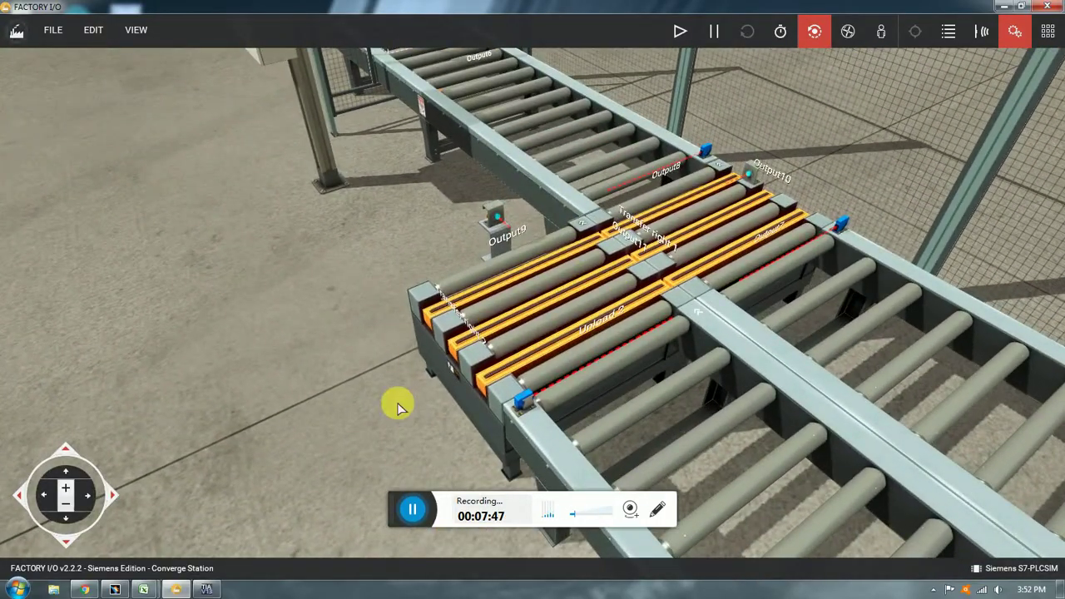
pyautogui.moveTo(535, 380); pyautogui.dragTo(535, 352, button='right')
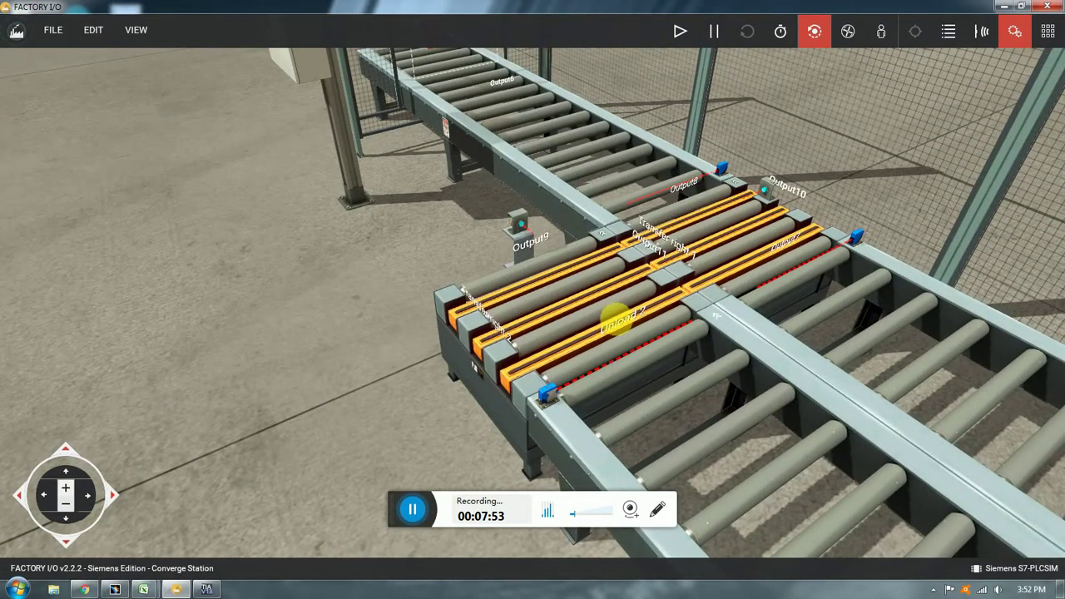
pyautogui.moveTo(583, 333); pyautogui.dragTo(633, 274, button='right')
pyautogui.moveTo(665, 389); pyautogui.dragTo(607, 379, button='right')
pyautogui.scroll(-1, 606, 377)
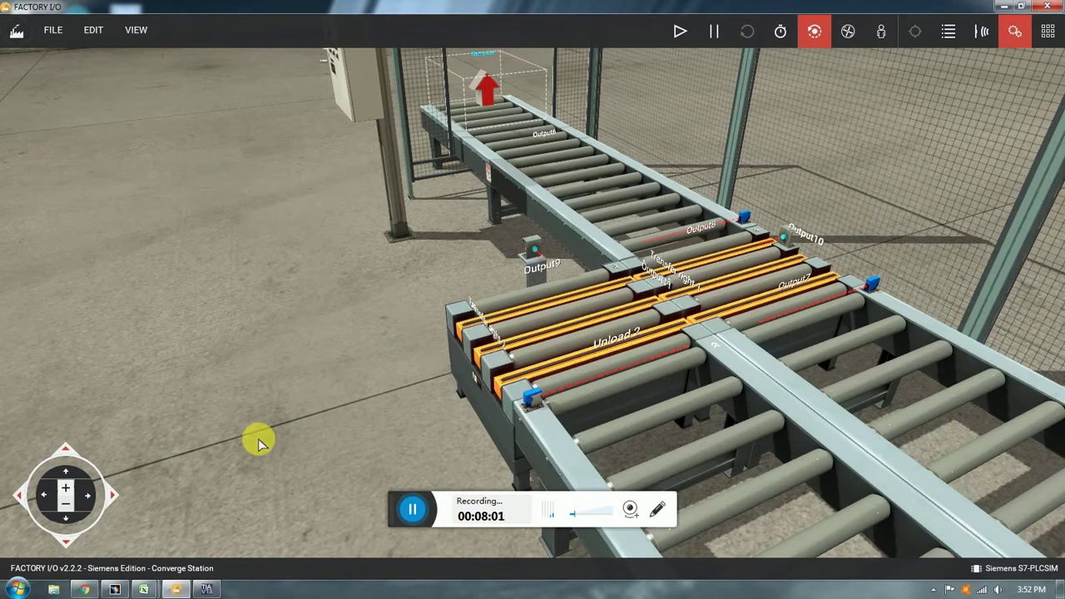
pyautogui.moveTo(463, 432); pyautogui.dragTo(502, 284, button='right')
pyautogui.moveTo(694, 375); pyautogui.dragTo(599, 405, button='middle')
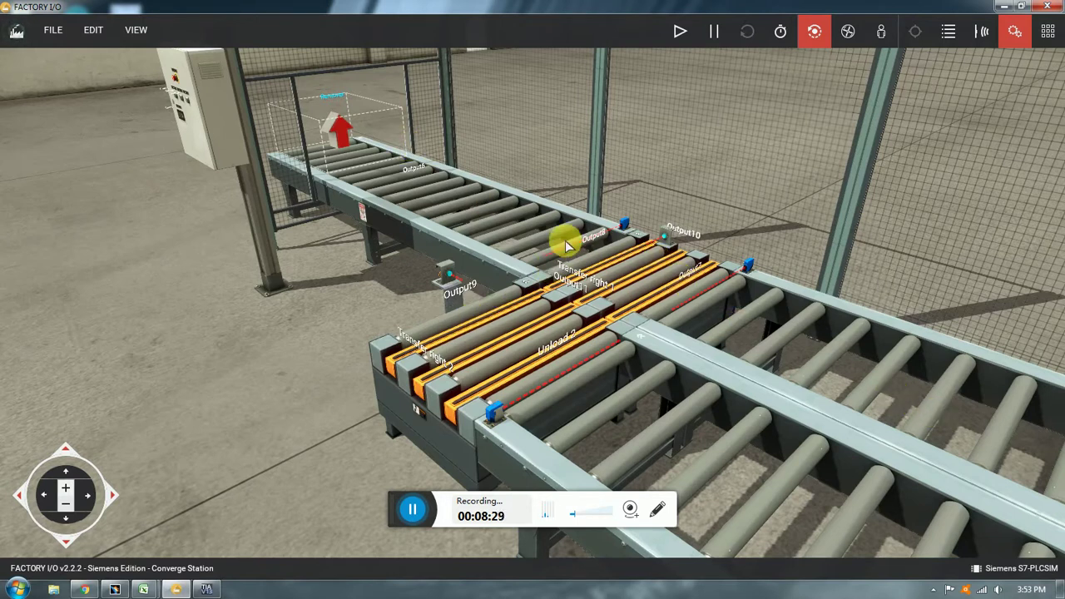
pyautogui.moveTo(780, 344); pyautogui.dragTo(696, 440, button='middle')
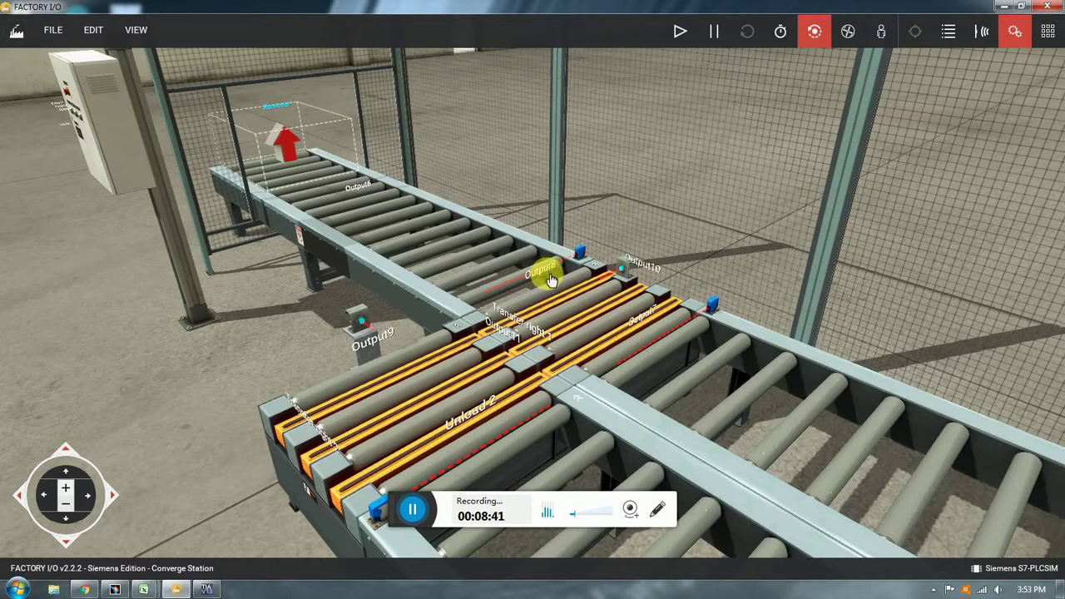
pyautogui.moveTo(578, 376); pyautogui.dragTo(725, 333, button='right')
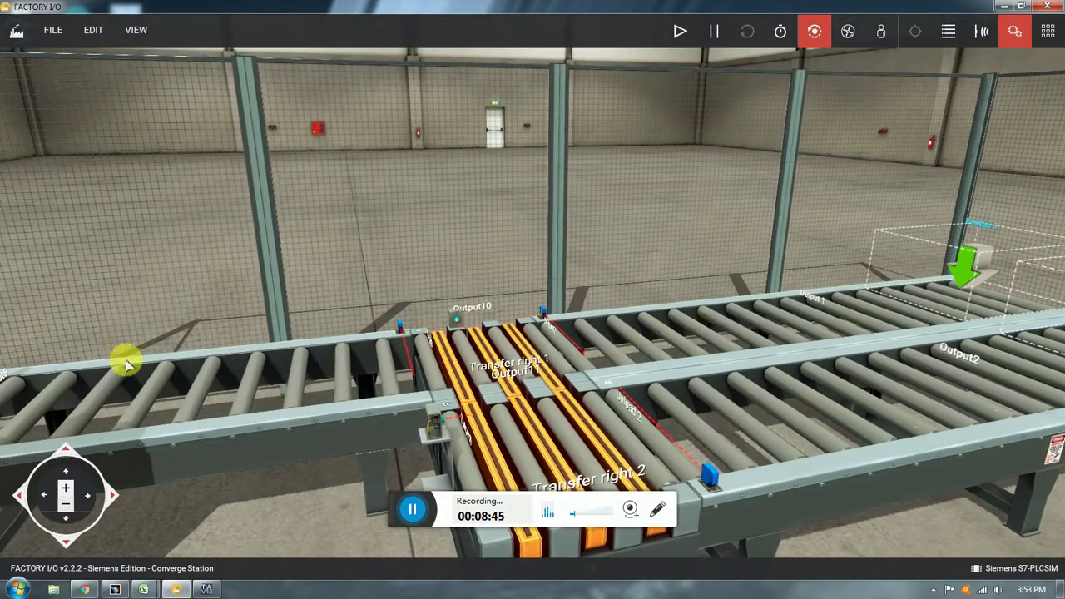
pyautogui.moveTo(437, 362); pyautogui.dragTo(623, 281, button='right')
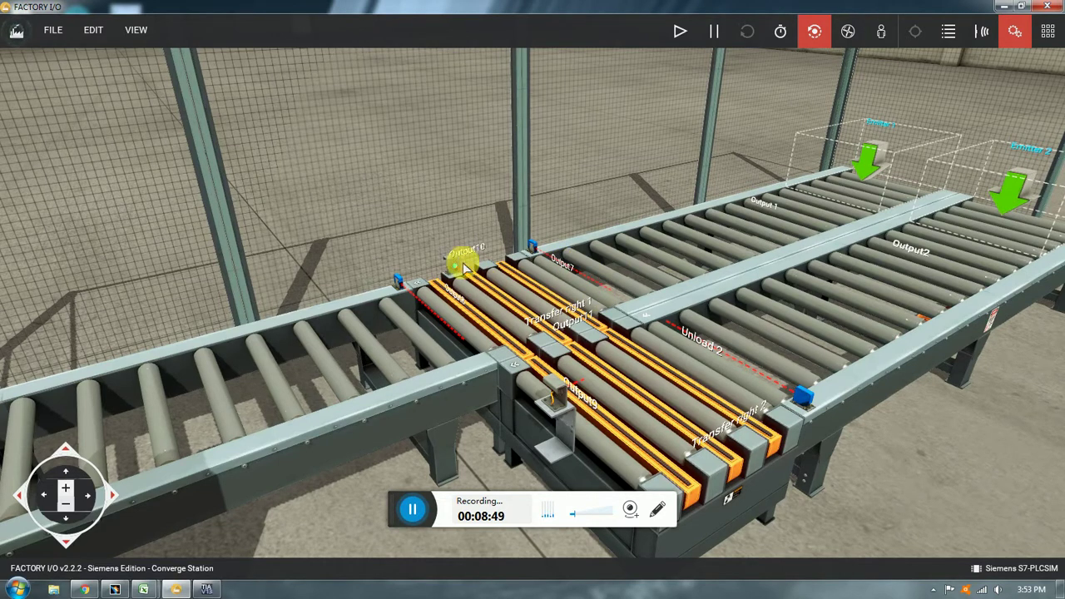
pyautogui.moveTo(462, 303)
pyautogui.mouseDown(button='right')
pyautogui.moveTo(525, 321)
pyautogui.moveTo(452, 295)
pyautogui.mouseUp(button='right')
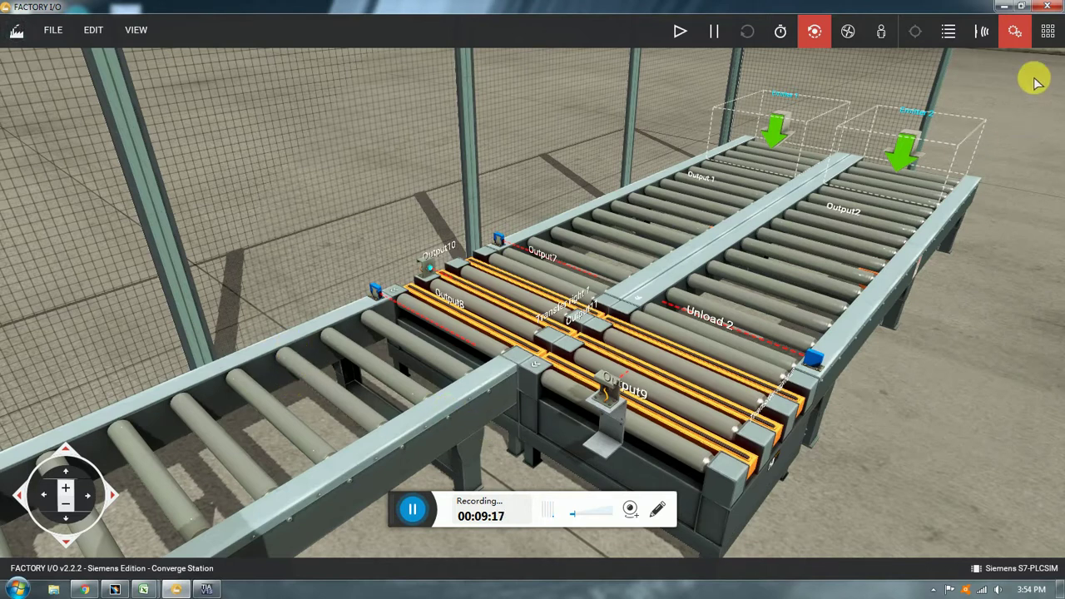
# - Switch to TIA Portal and examine the function call in Network 1 and the Start / Stop machine rung in Network 2 of Main [OB1]
pyautogui.click(209, 589)
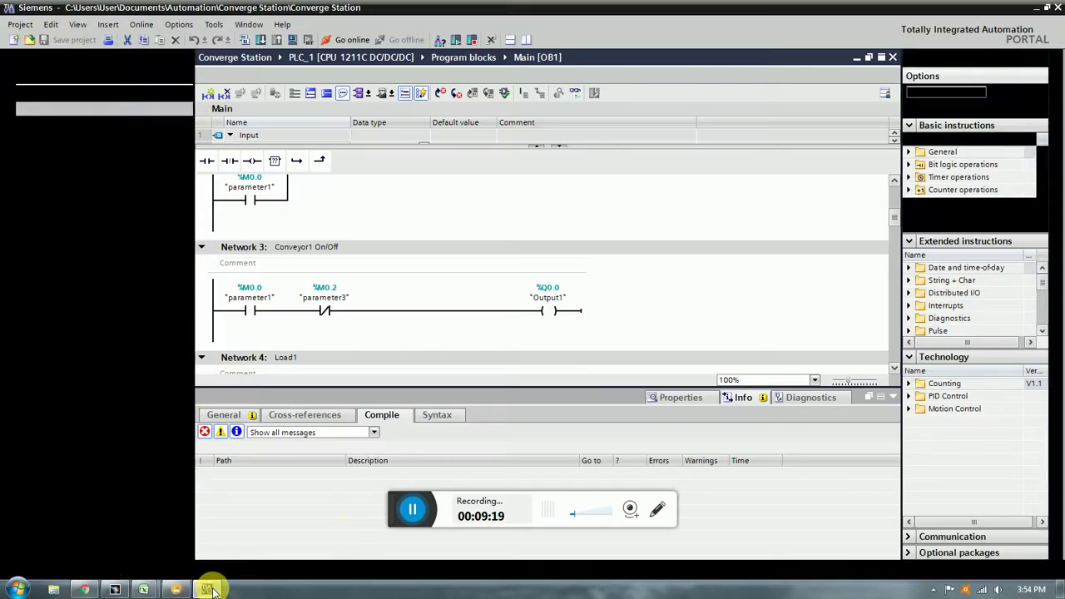
pyautogui.scroll(5, 697, 272)
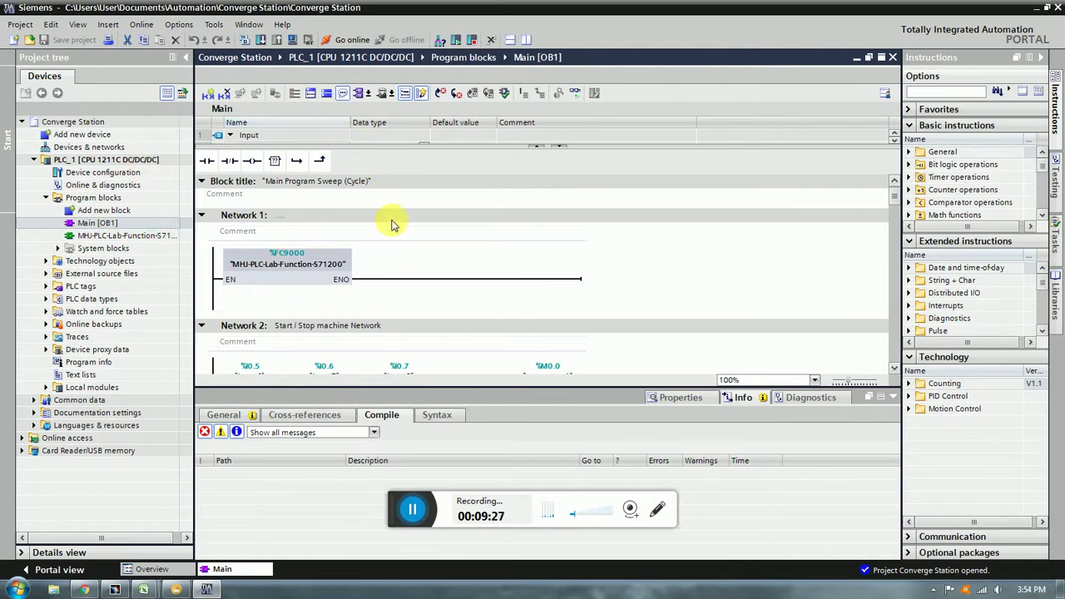
pyautogui.scroll(-3, 631, 293)
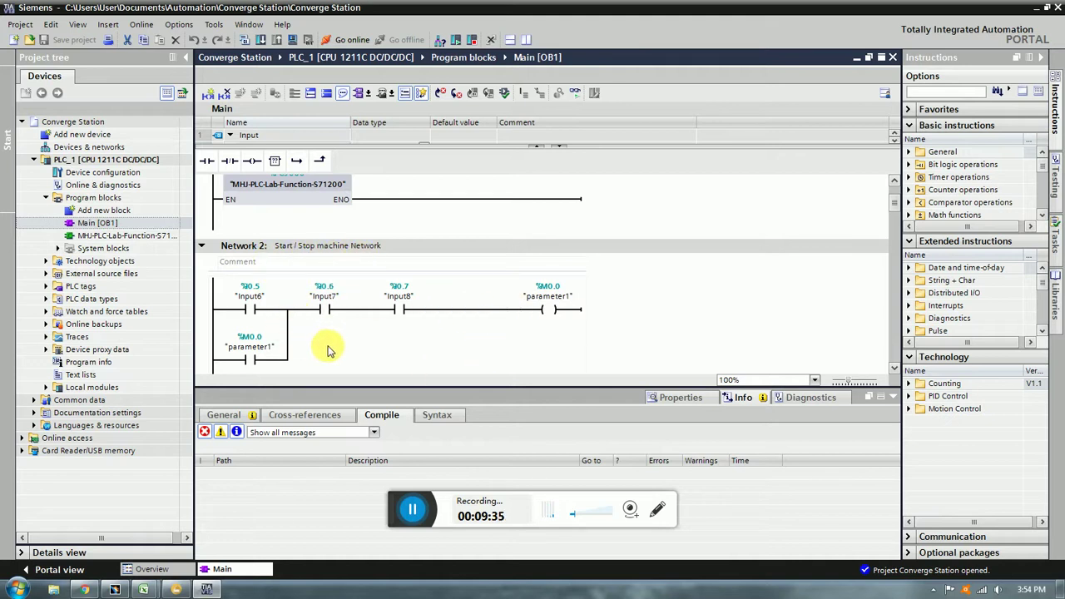
pyautogui.scroll(-2, 308, 345)
pyautogui.scroll(2, 386, 320)
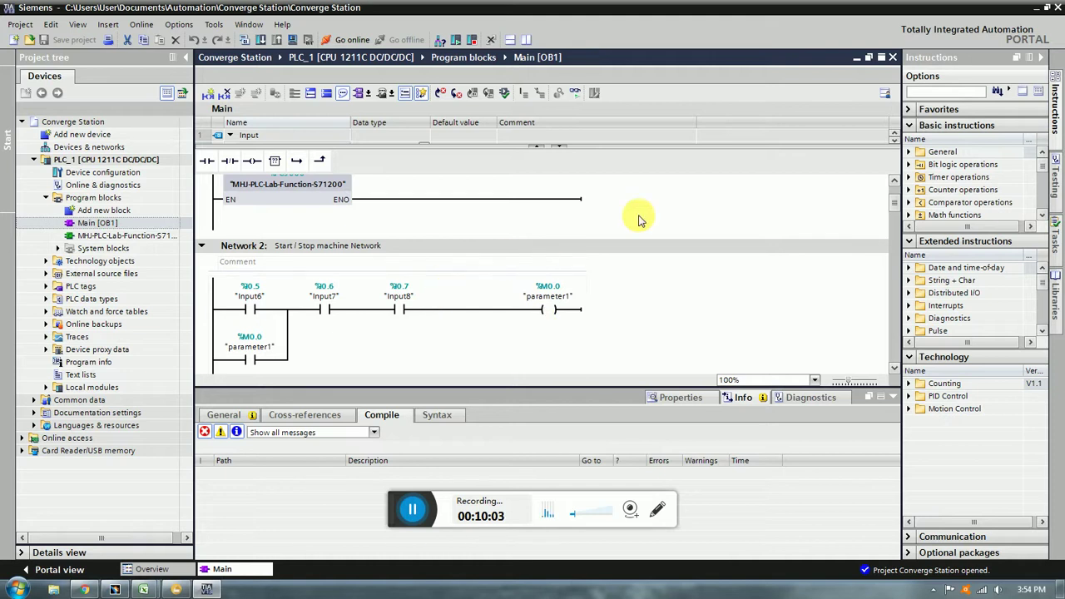
# - Examine the Conveyor1 On/Off rung in Network 3, comparing it with the conveyors in the Factory I/O scene and the parameter1 coil in Network 2
pyautogui.scroll(-3, 583, 233)
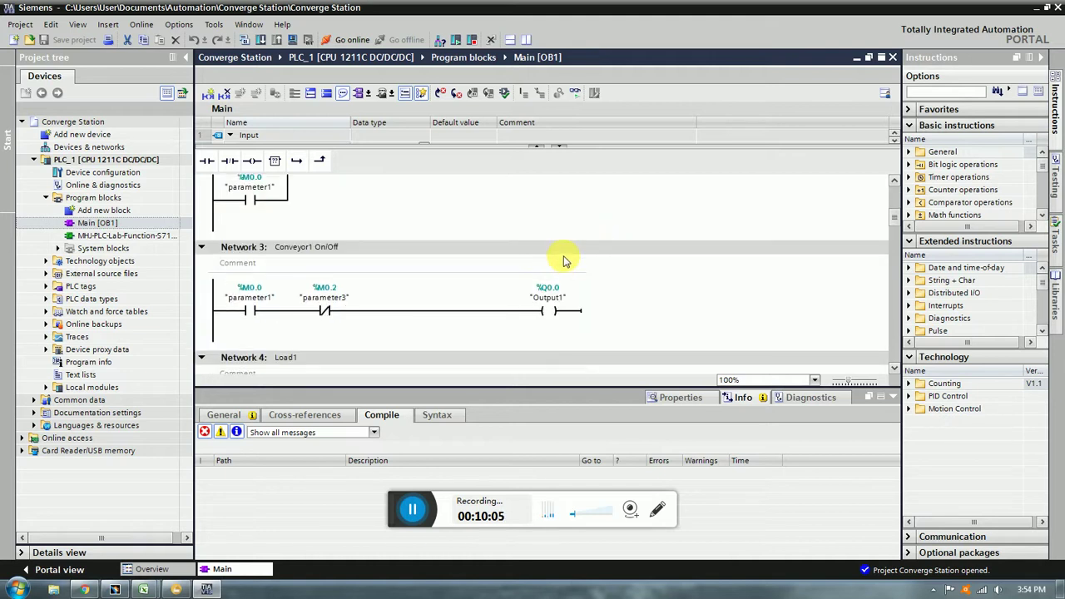
pyautogui.click(171, 589)
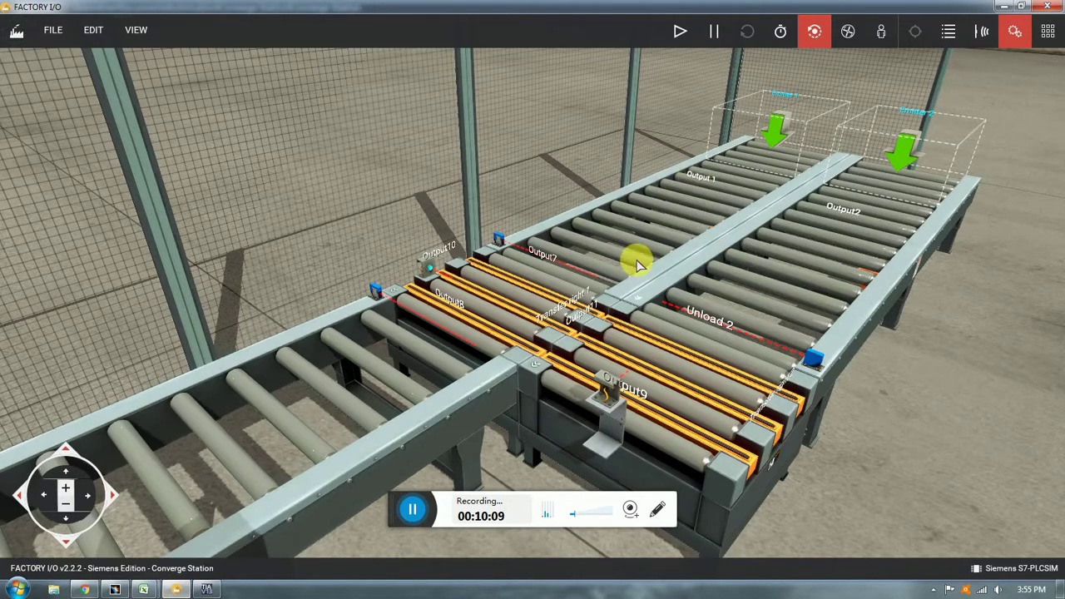
pyautogui.click(207, 589)
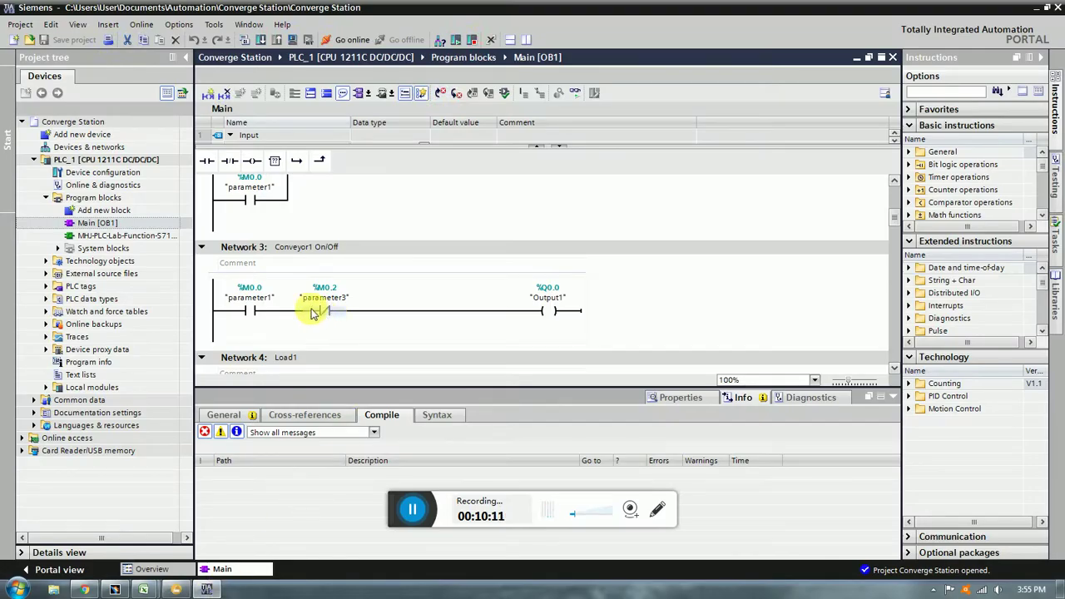
pyautogui.scroll(2, 349, 308)
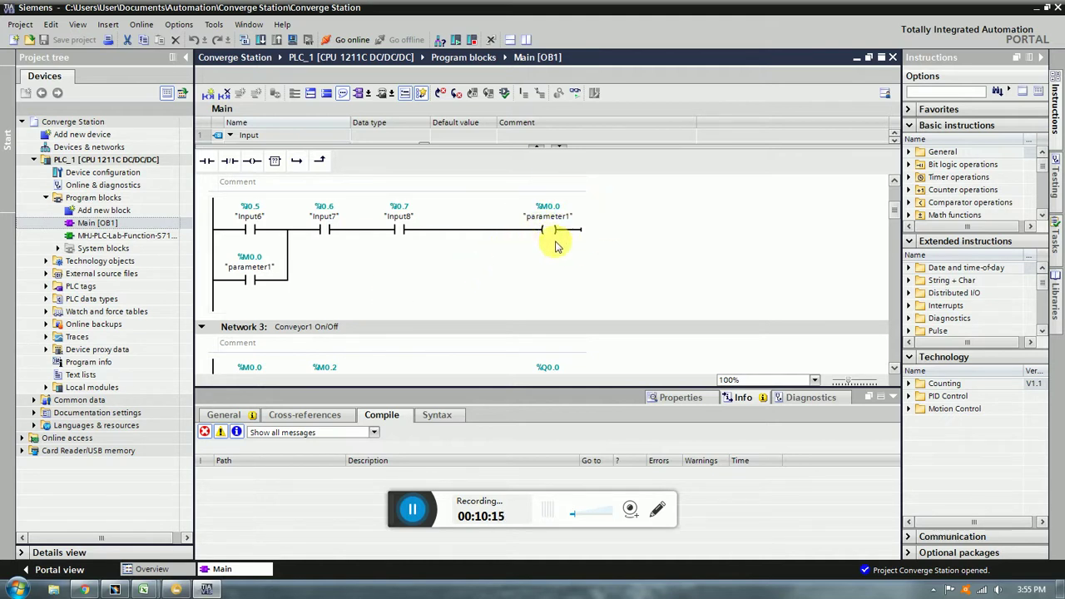
pyautogui.scroll(-2, 499, 224)
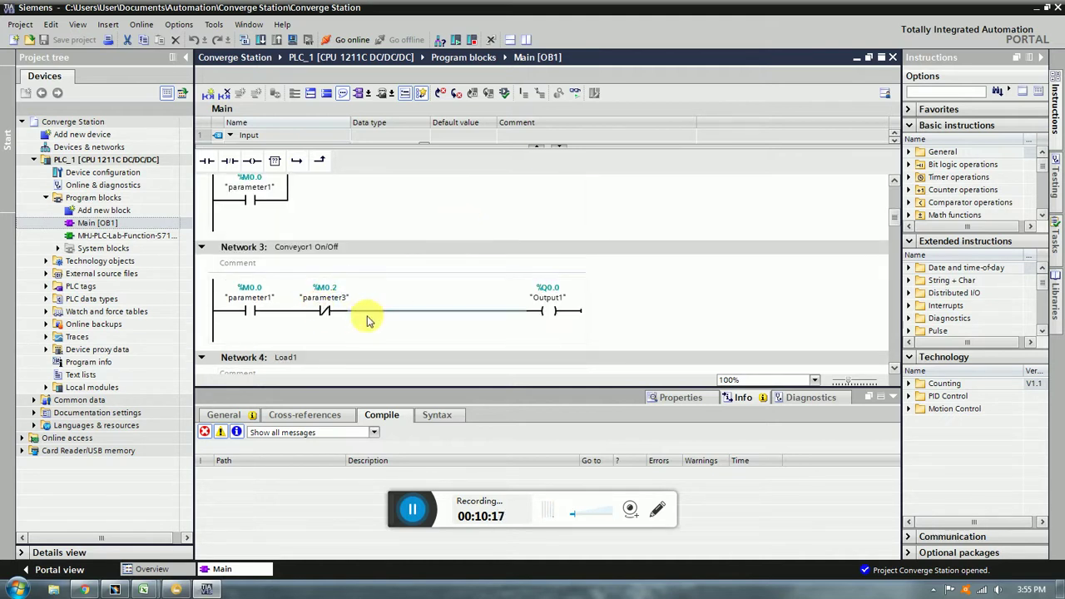